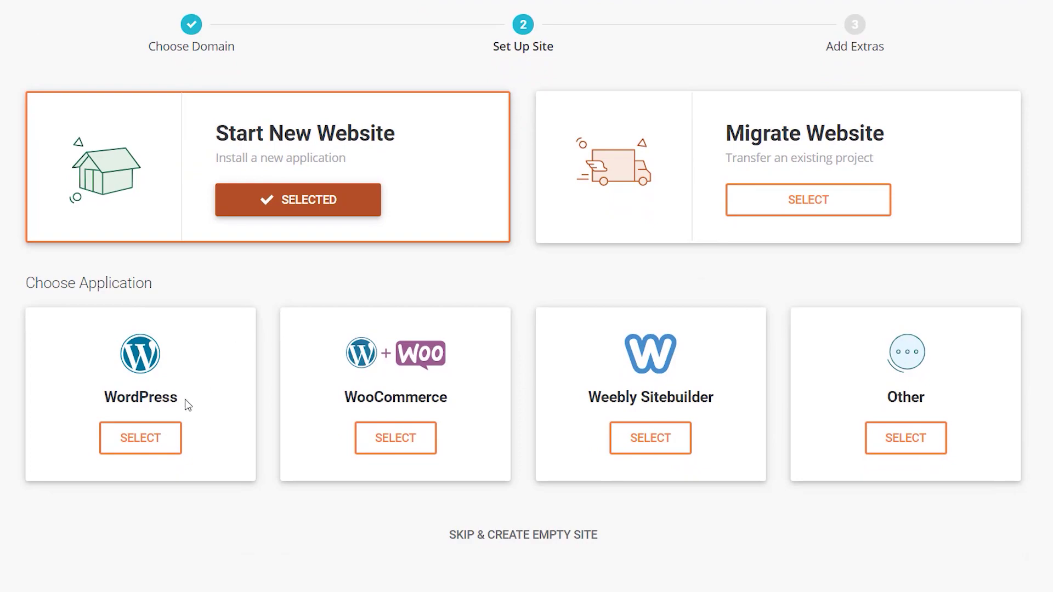
Choose WordPress as the application to install and open the SSL Manager in the site's security tools
click(140, 439)
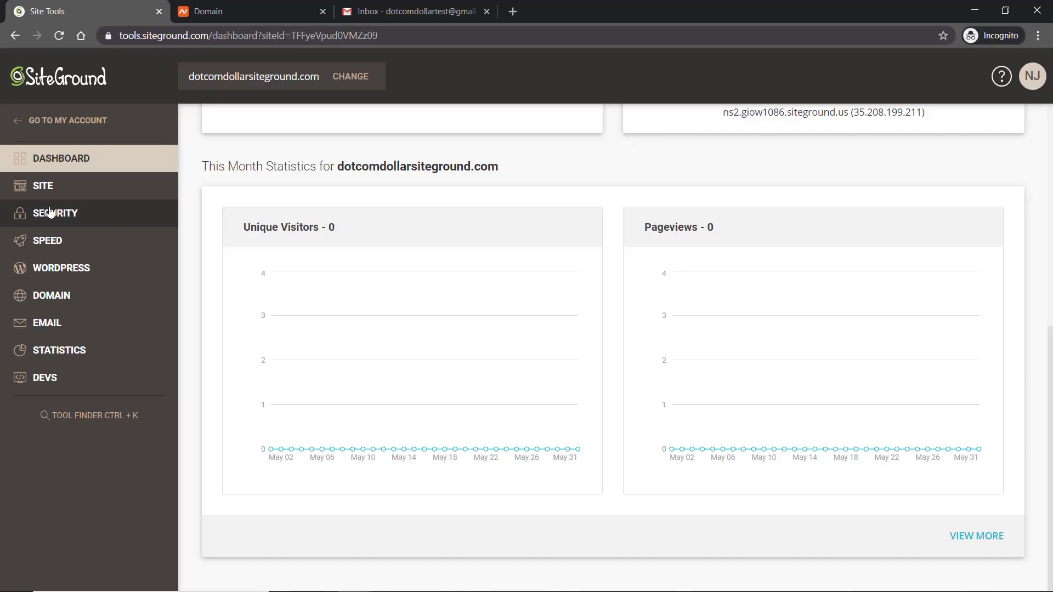
click(52, 214)
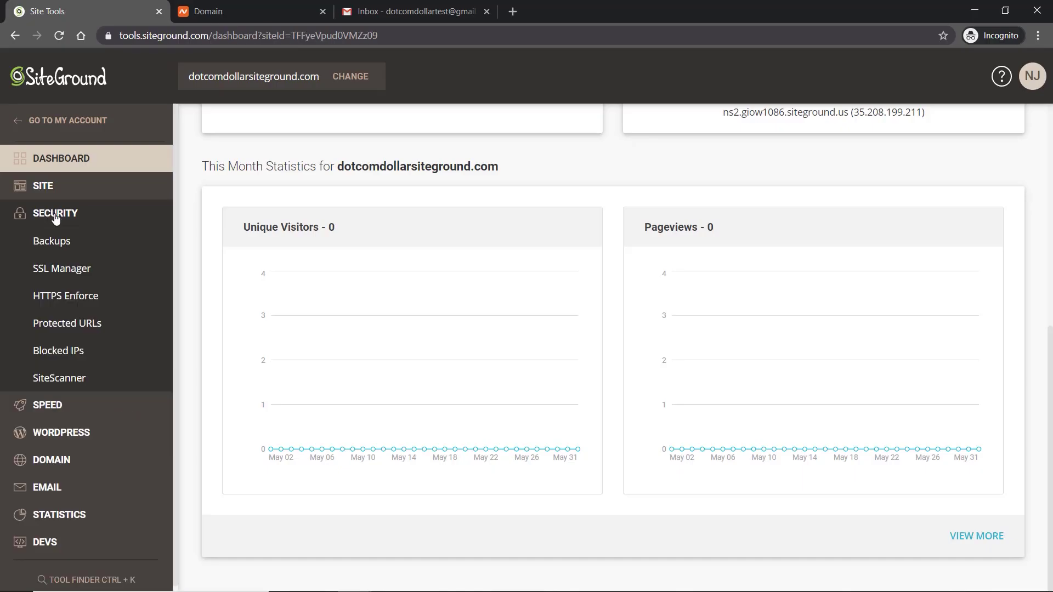
click(60, 277)
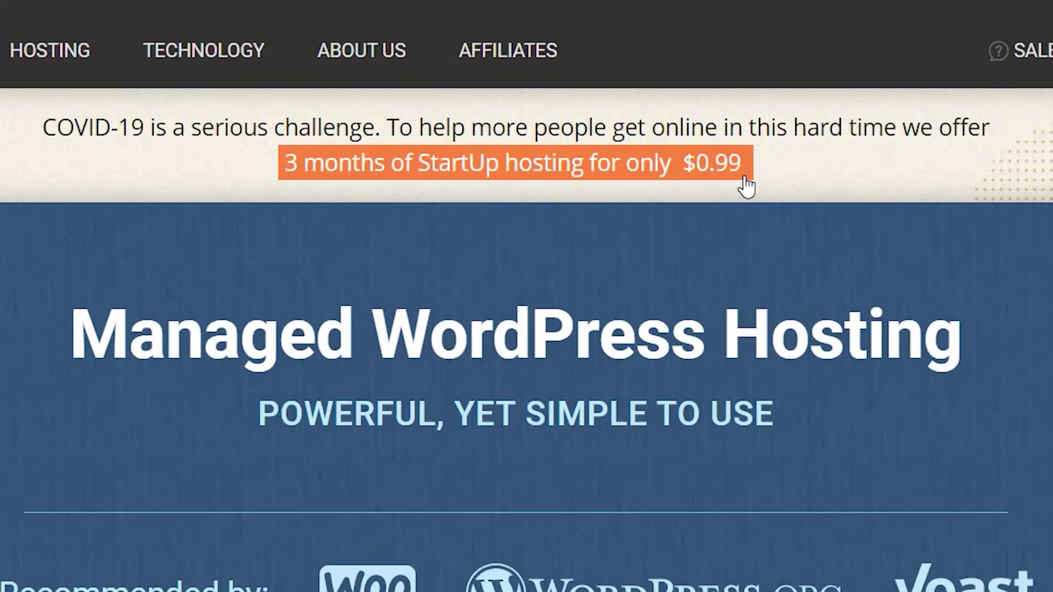
Choose the StartUp plan from the WordPress hosting plans
scroll(855, 543, down, 7)
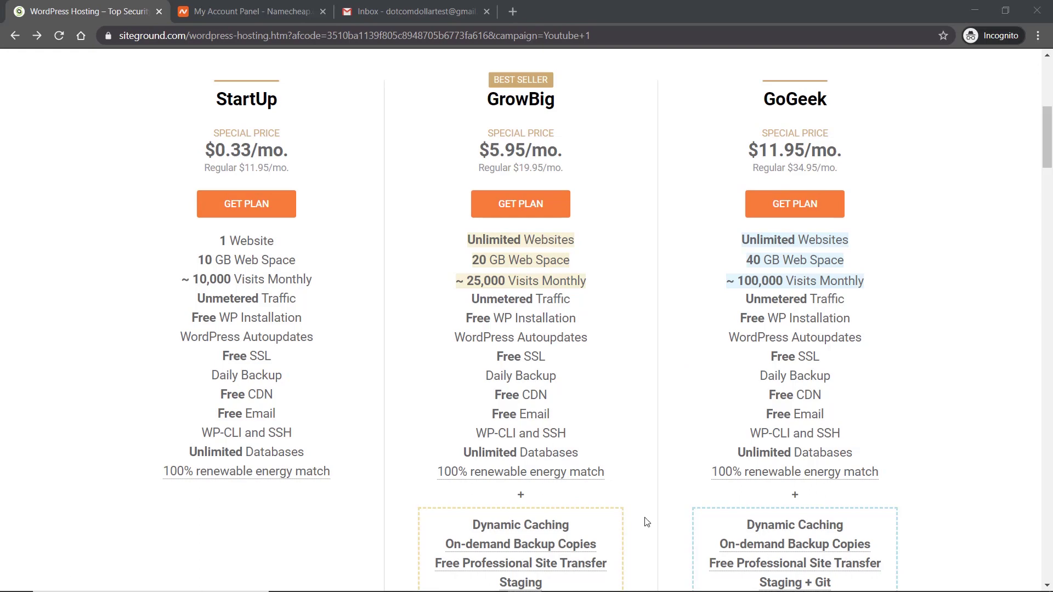
mouse_move(594, 566)
click(252, 213)
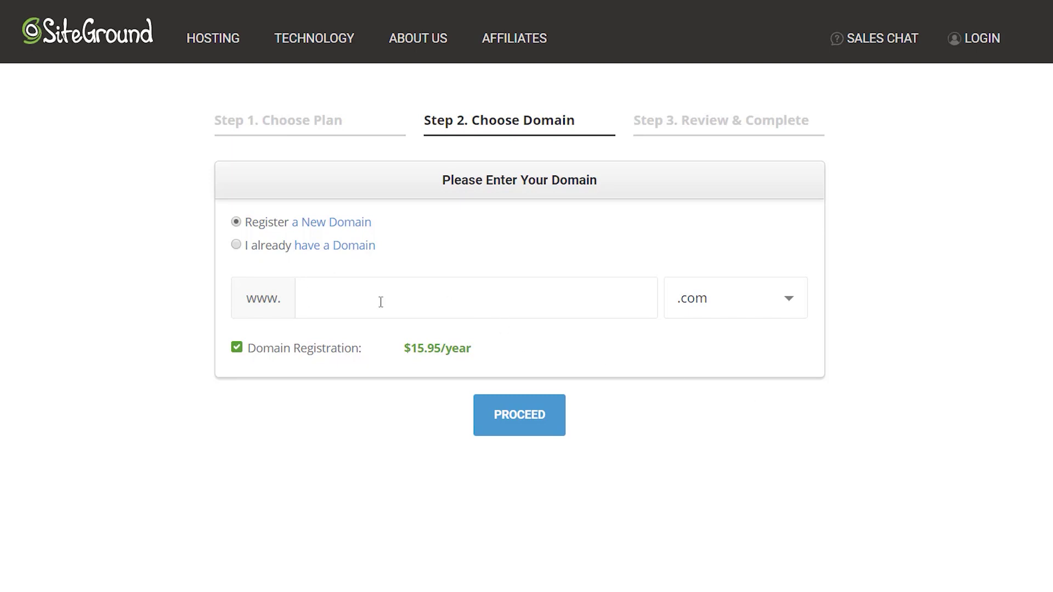
Try to register dotcomdollarsiteground.com and dotcomdollarsitegrounds.com as a new domain for the plan
text(dotcomdollarsiteground)
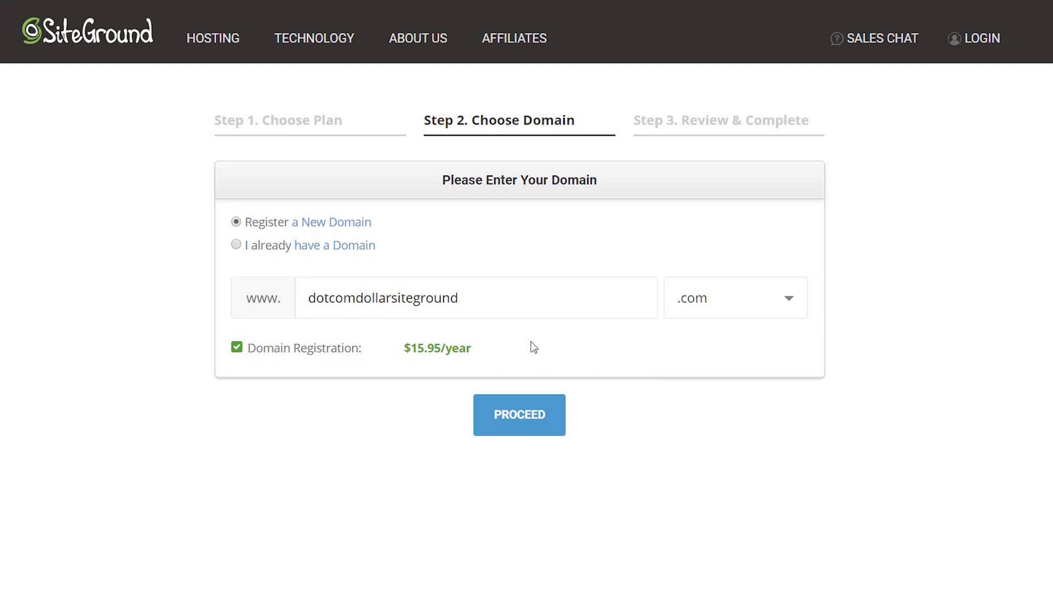
click(520, 421)
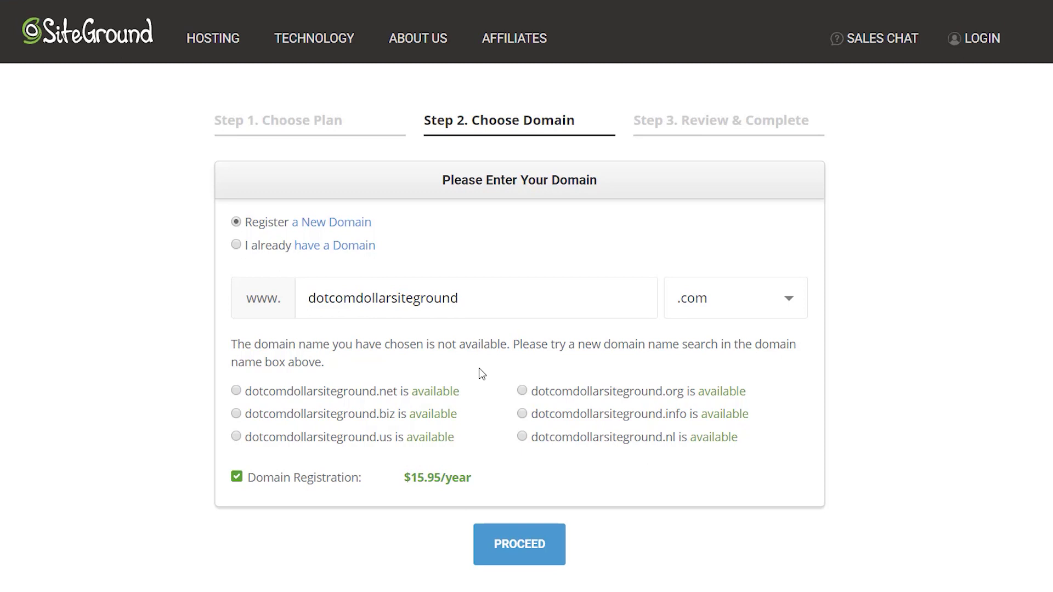
click(467, 298)
text(s)
click(524, 547)
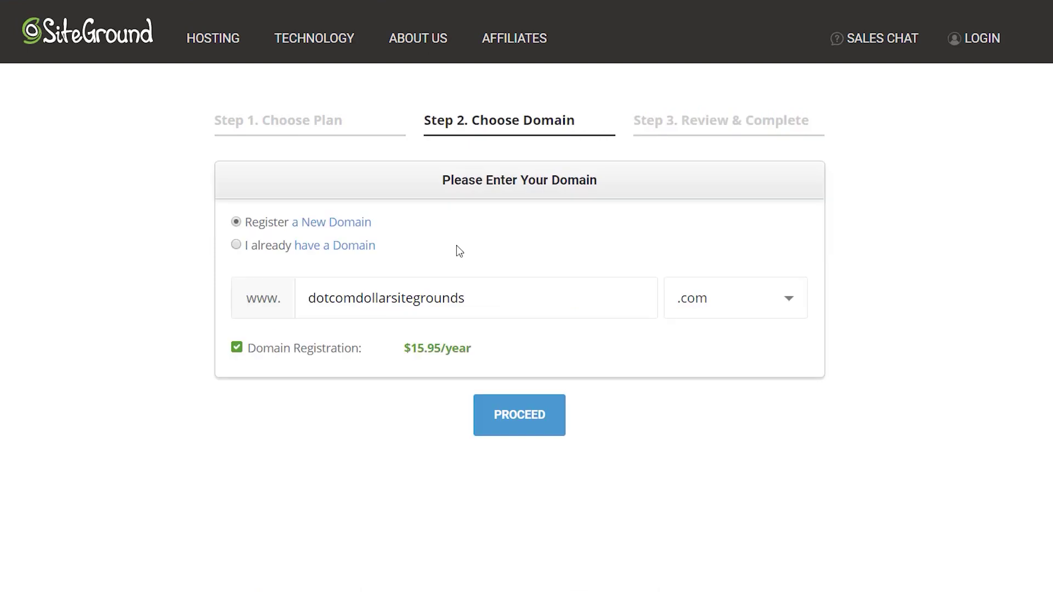
Switch to using an already owned domain, set it to dotcomdollarsiteground.com and proceed to the order review
click(236, 245)
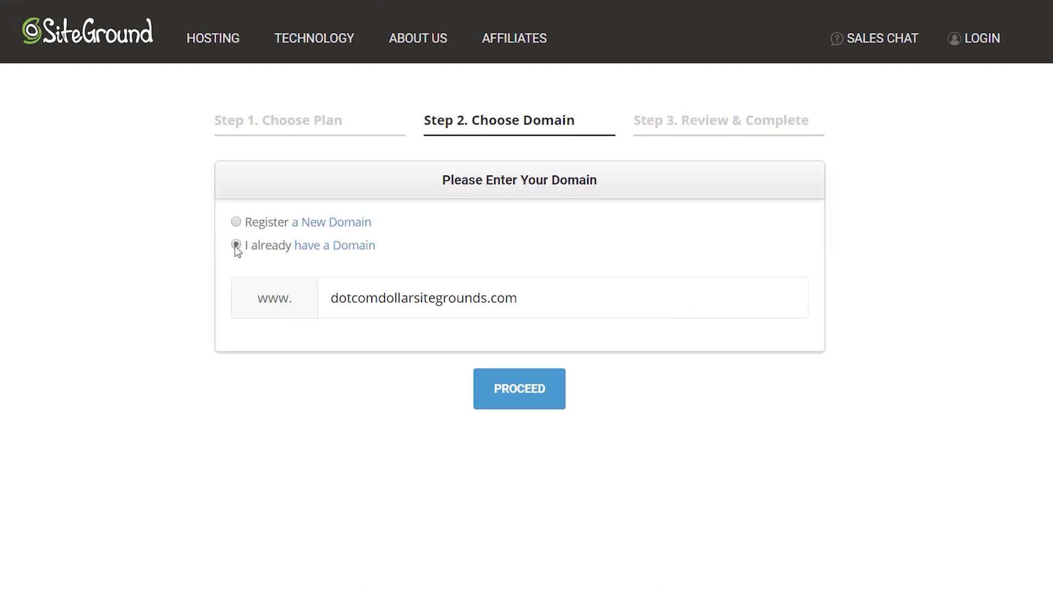
click(485, 303)
key(BackSpace)
drag(481, 304, 277, 305)
click(481, 299)
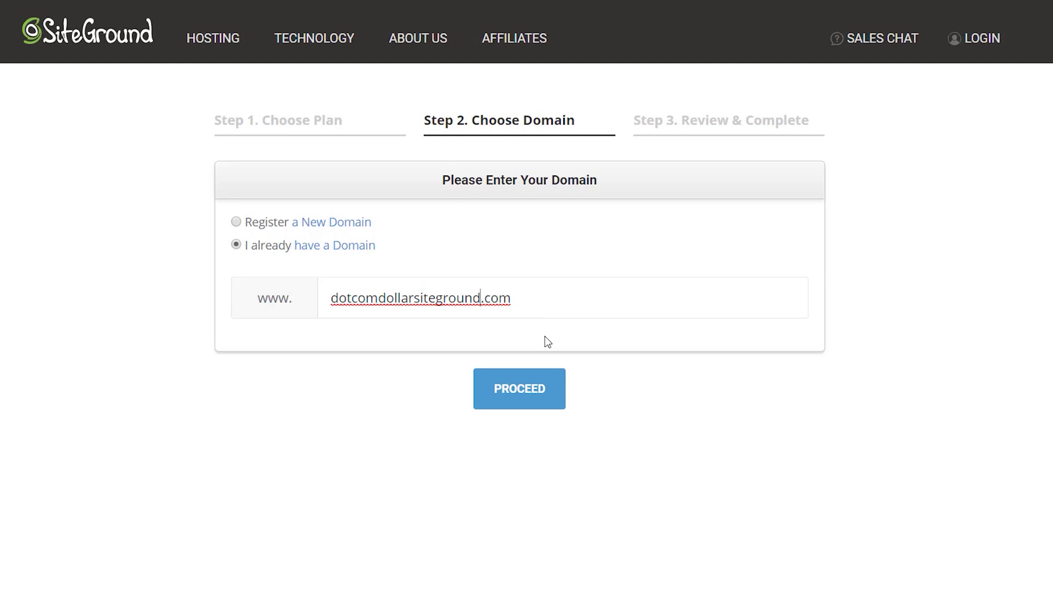
key(End)
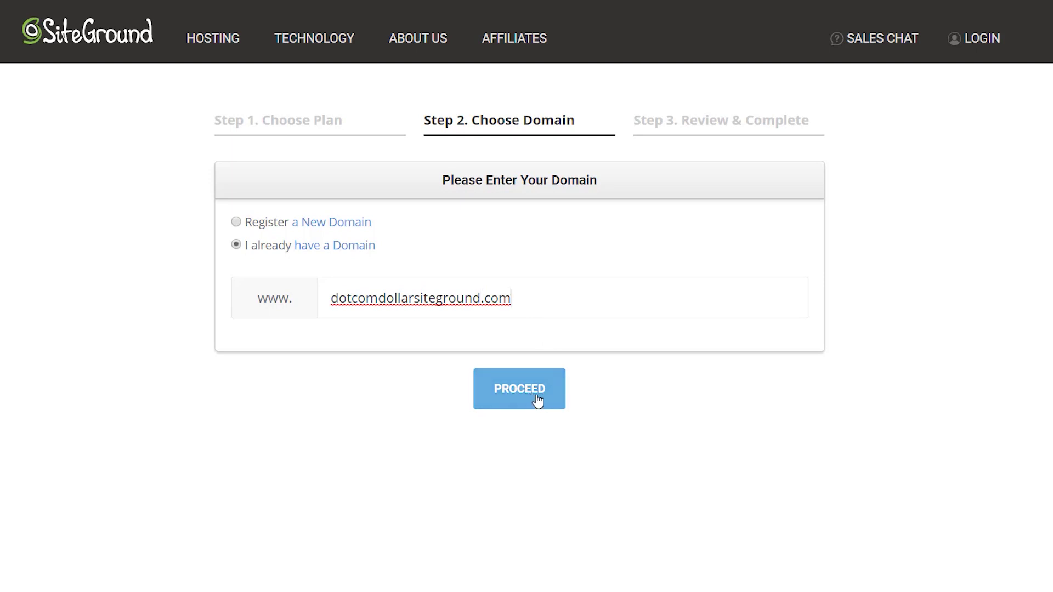
click(535, 400)
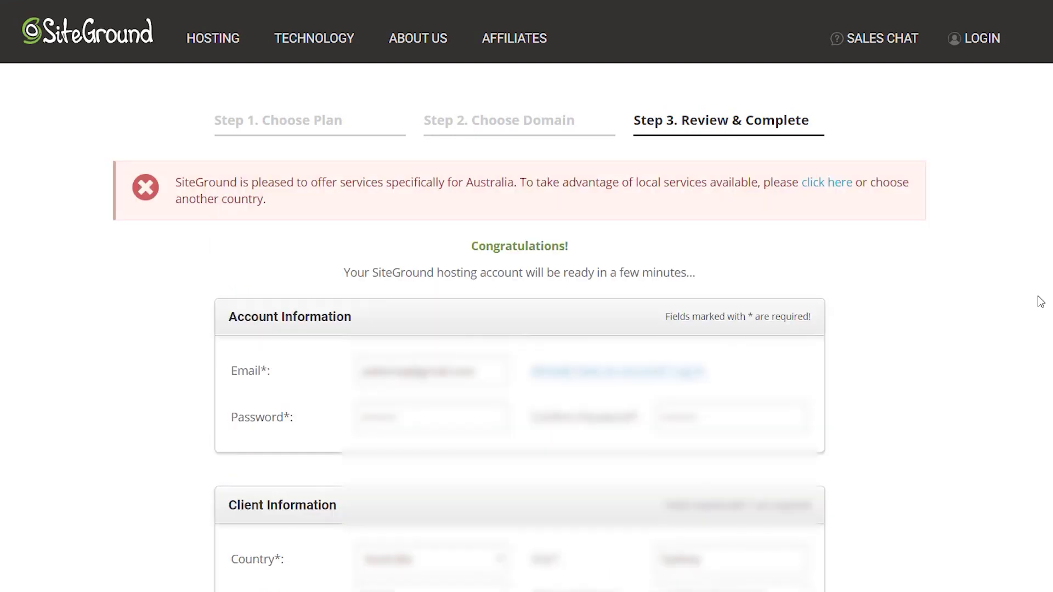
Fill in the payment card number and card details with the saved Visa card
scroll(1040, 301, down, 10)
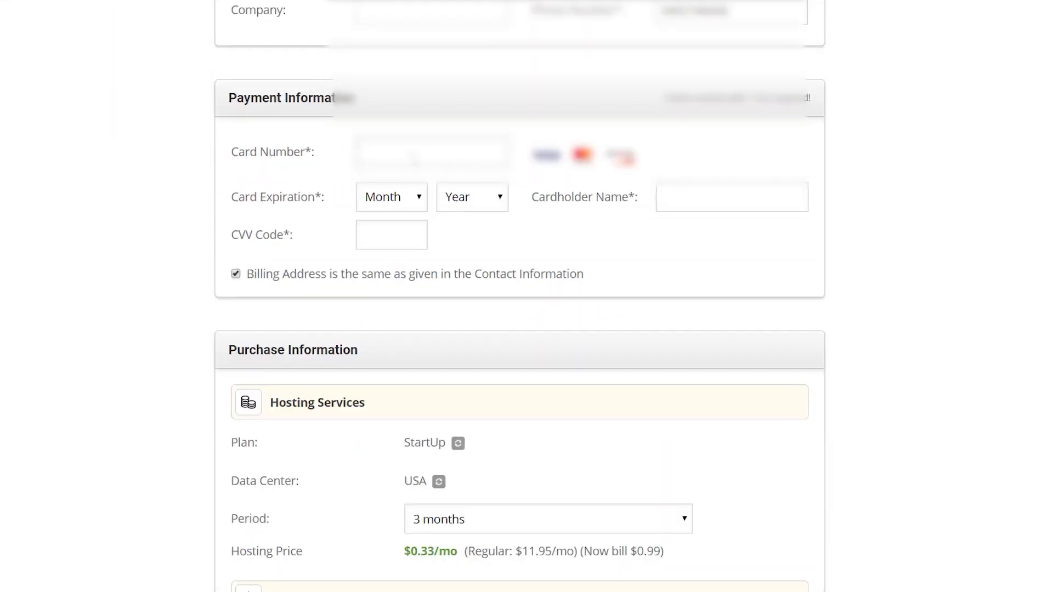
click(413, 159)
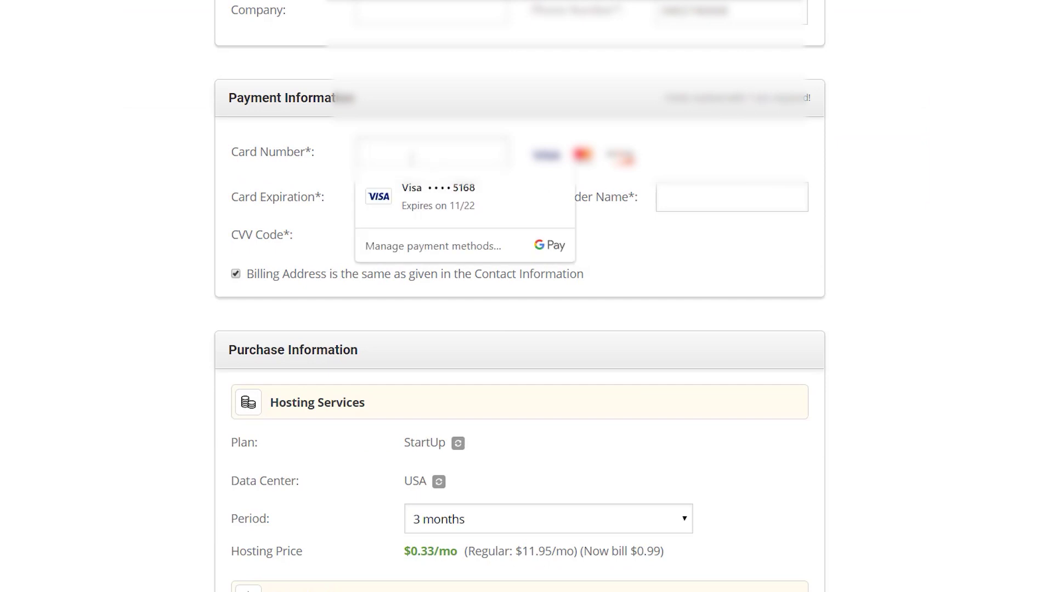
click(433, 192)
Check the available data center locations for the hosting plan, keeping USA, Iowa
scroll(651, 306, down, 6)
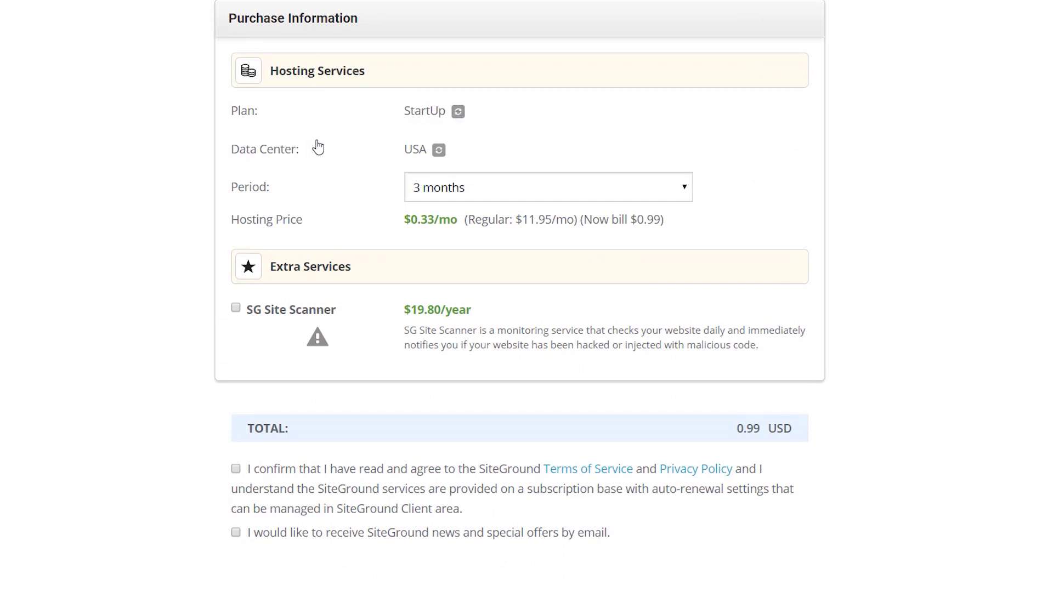
click(438, 150)
click(449, 153)
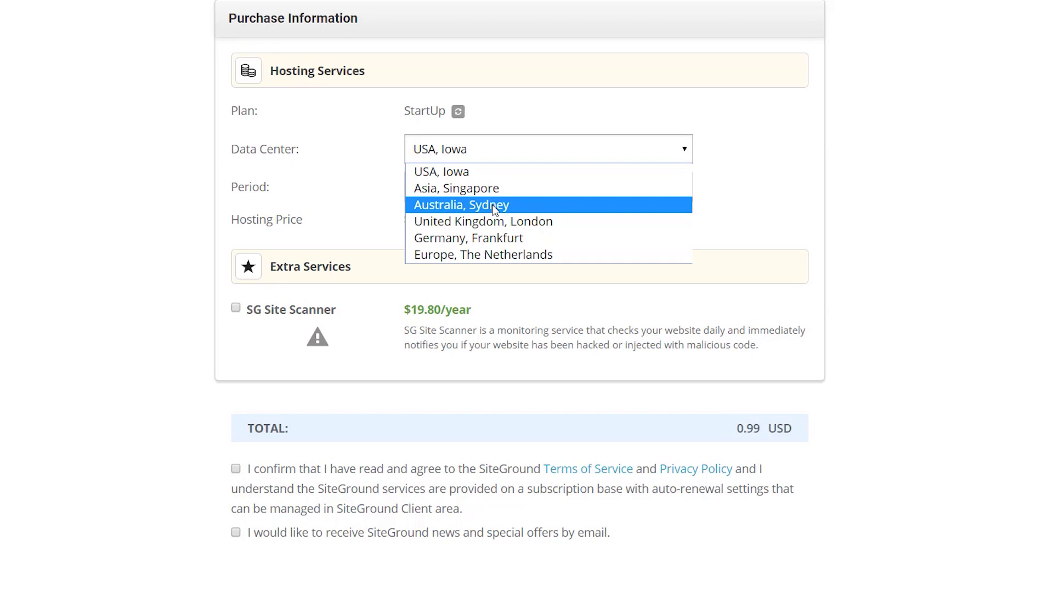
click(506, 123)
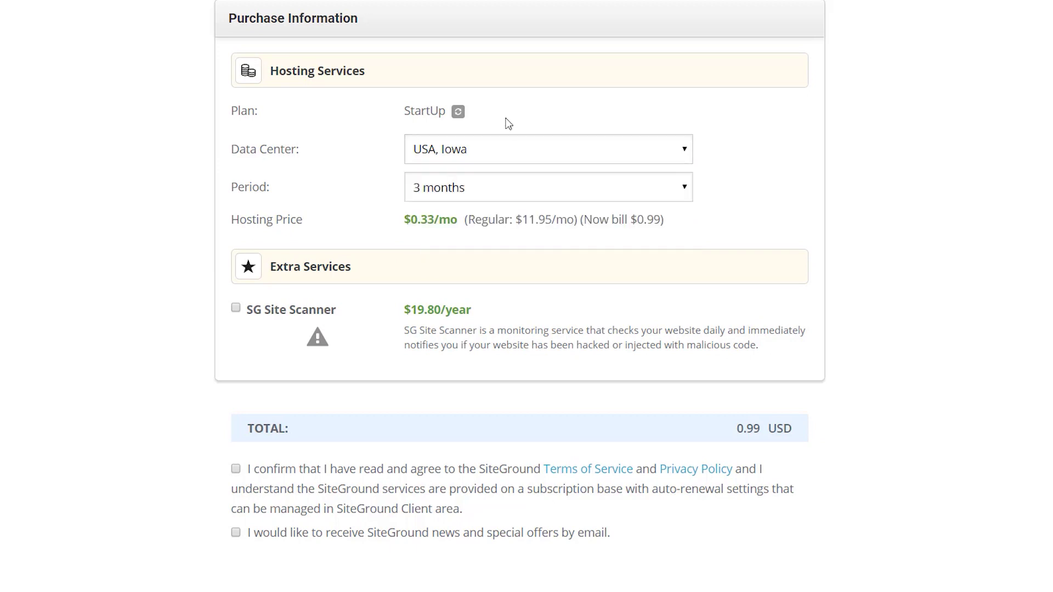
Try a 36-month hosting period and return the period to 3 months
click(445, 192)
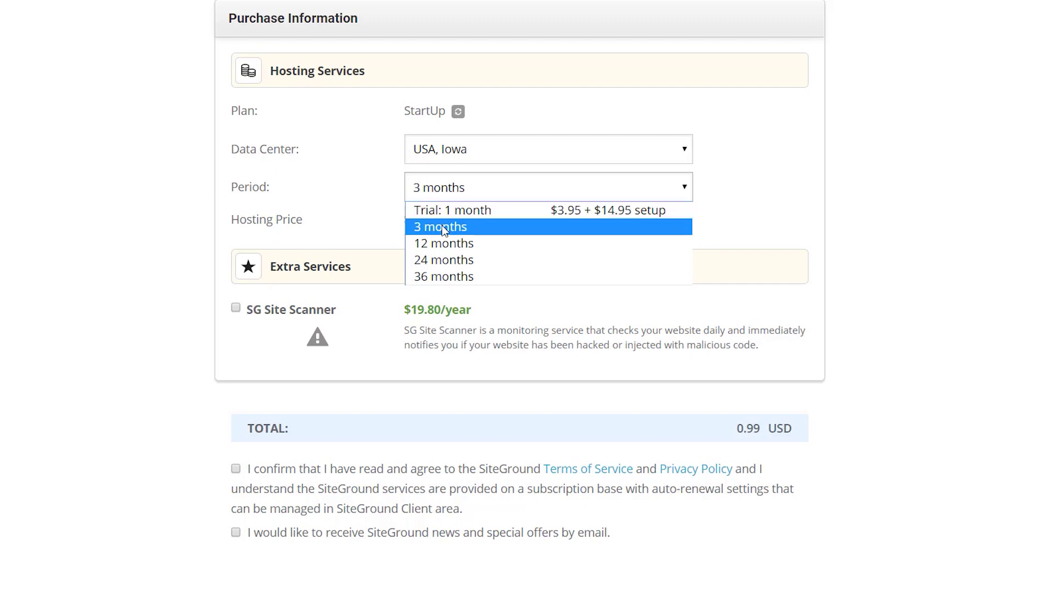
click(459, 277)
click(463, 188)
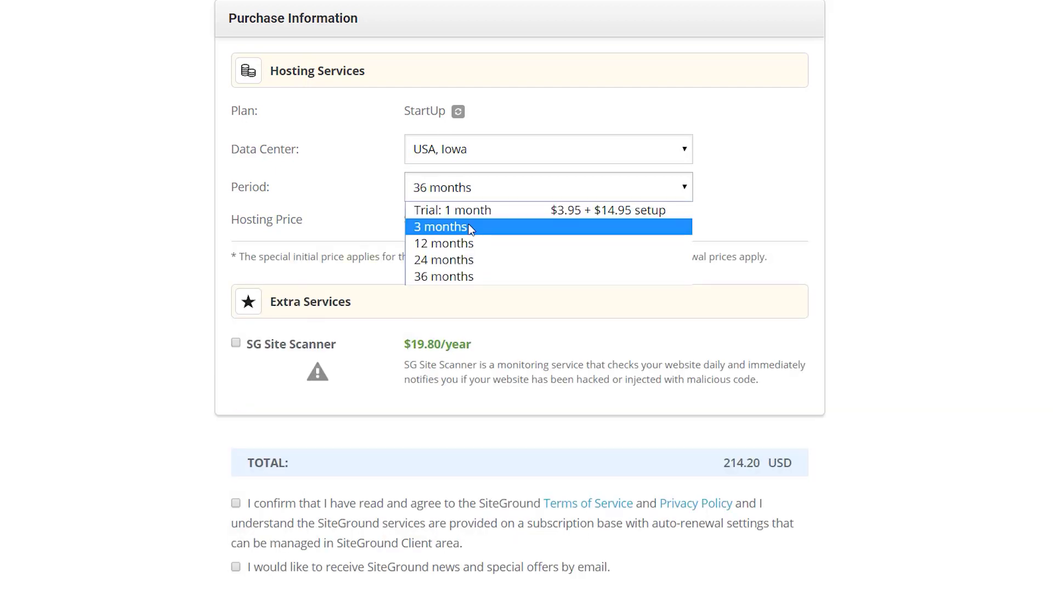
click(470, 229)
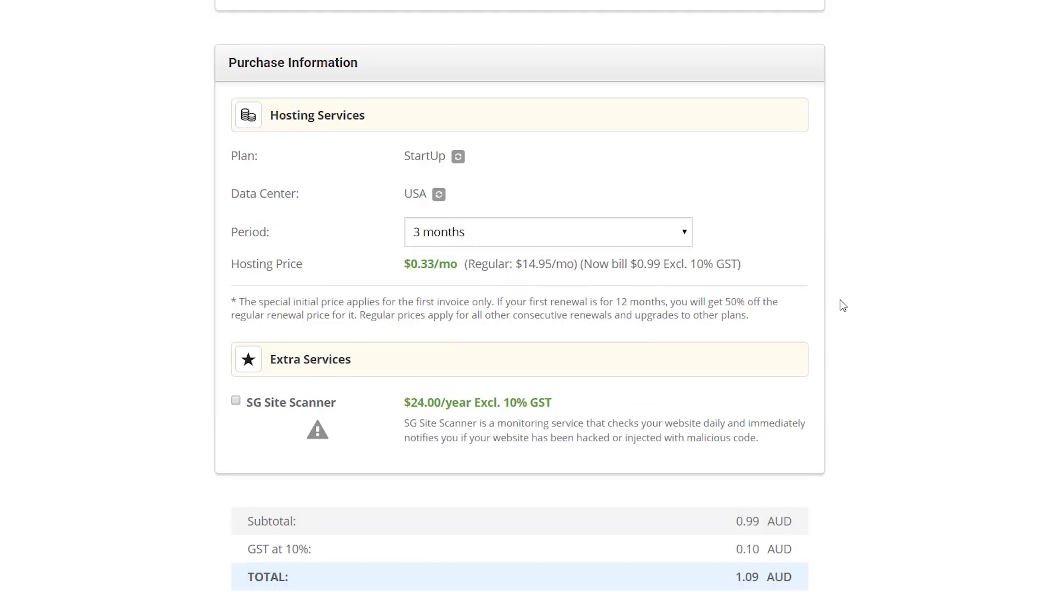
Agree to the Terms of Service and Privacy Policy and pay for the hosting order
scroll(841, 303, down, 3)
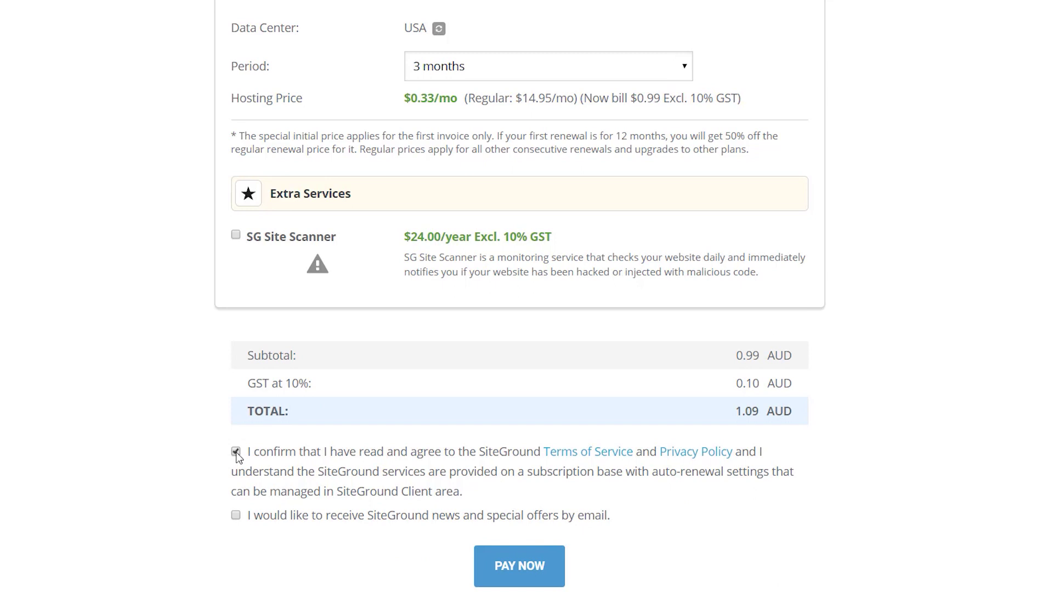
click(532, 578)
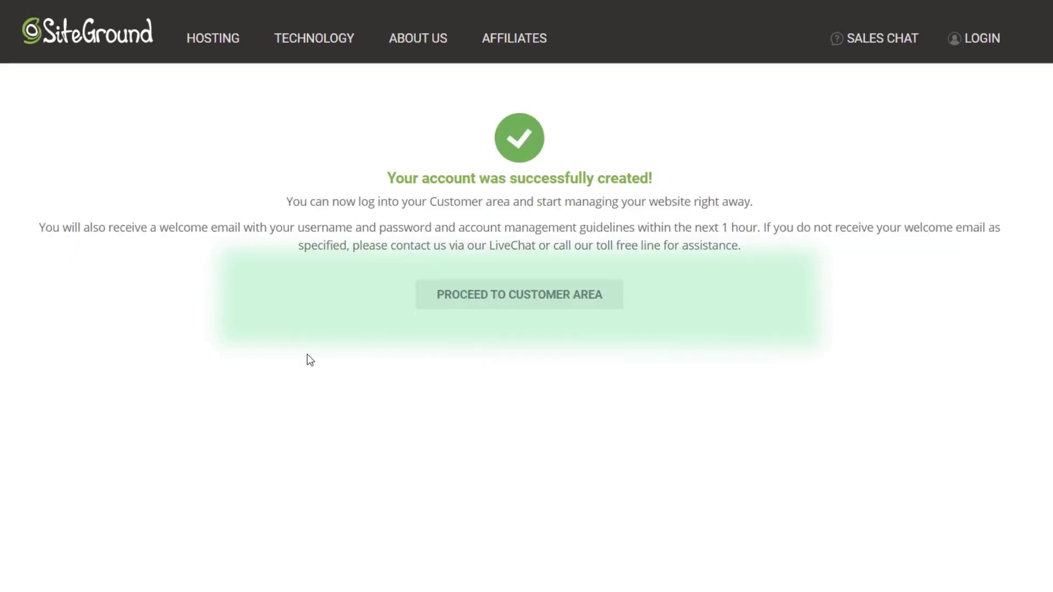
Proceed to the customer area and log in with the account email and password
click(479, 299)
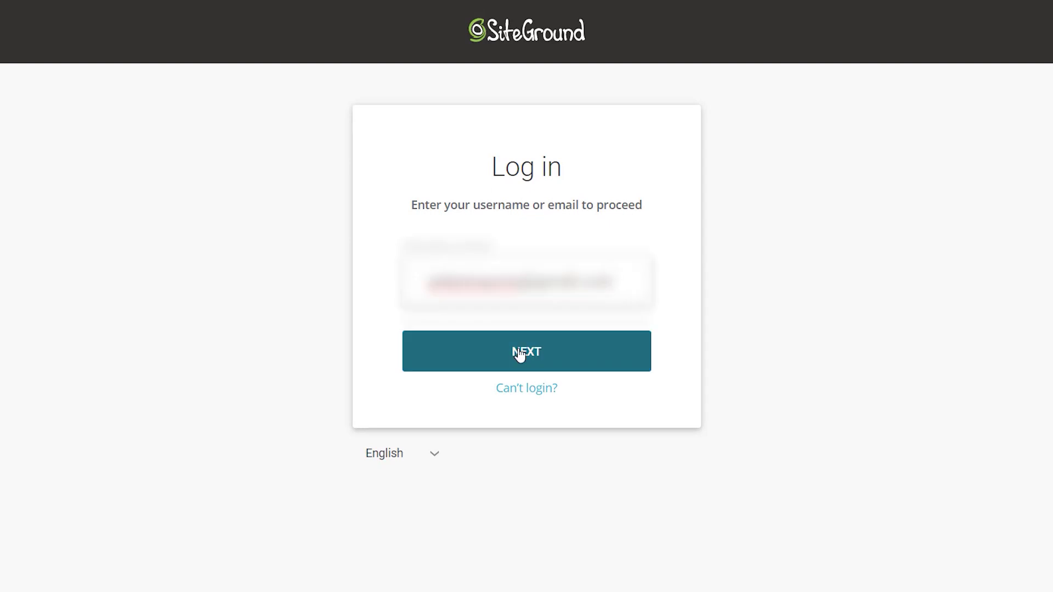
click(520, 354)
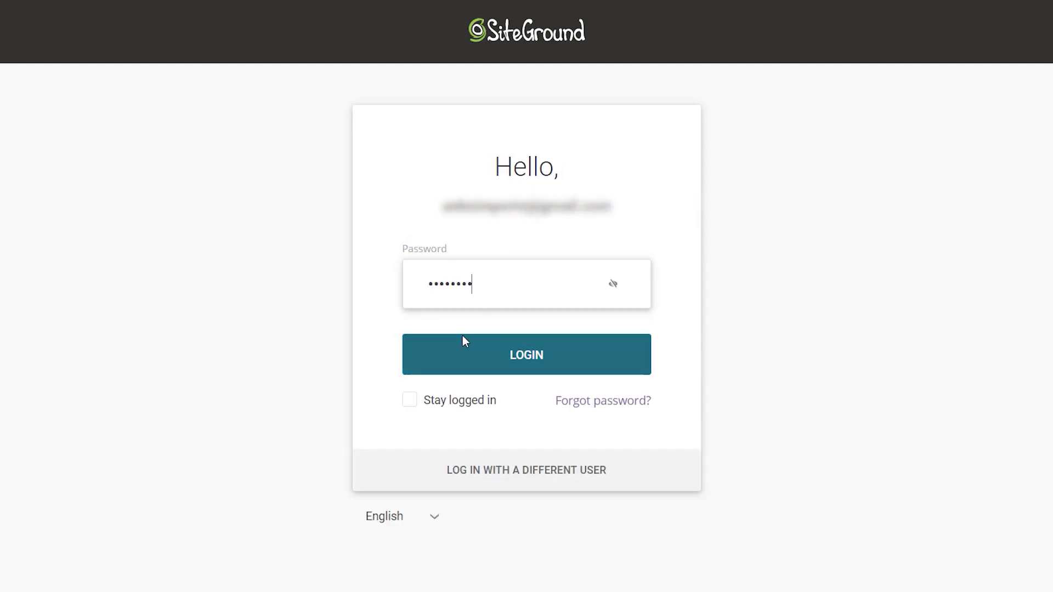
click(497, 370)
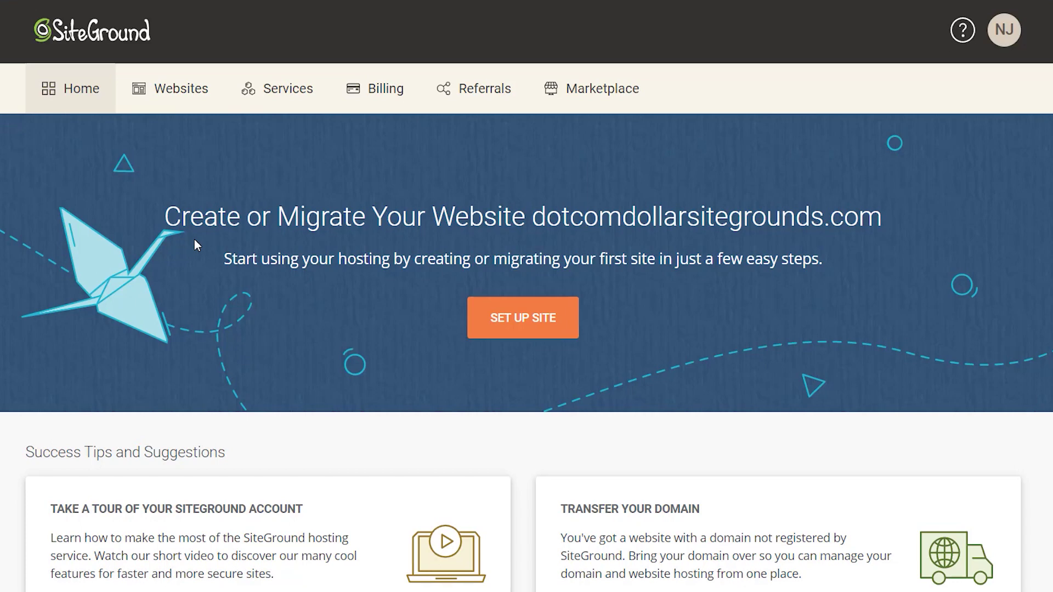
Look through the account's websites, collaborations, hosting plan details with its management options, and domains
click(170, 95)
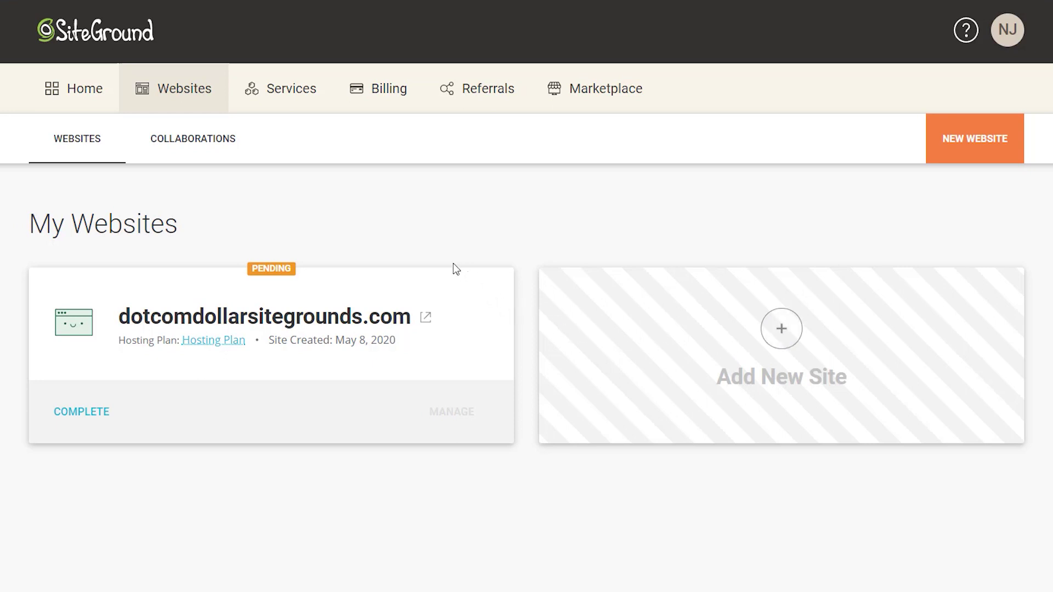
click(188, 146)
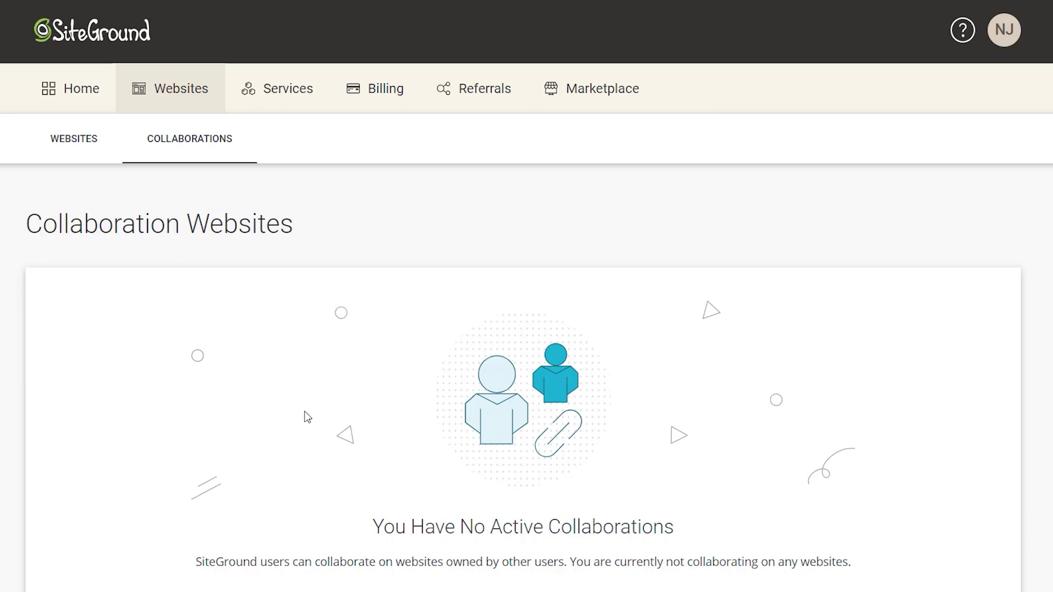
click(282, 105)
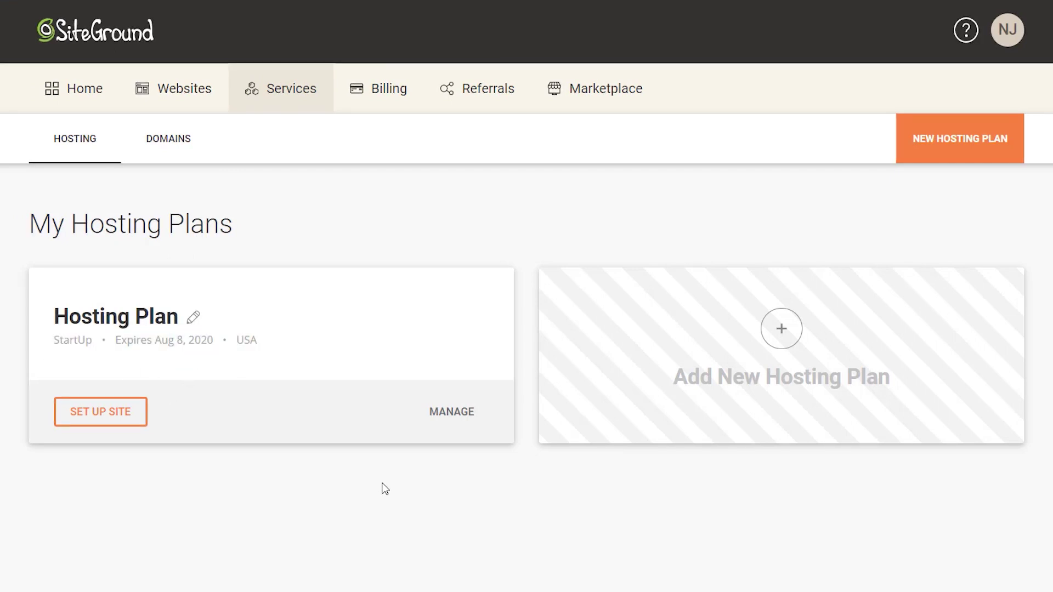
click(446, 417)
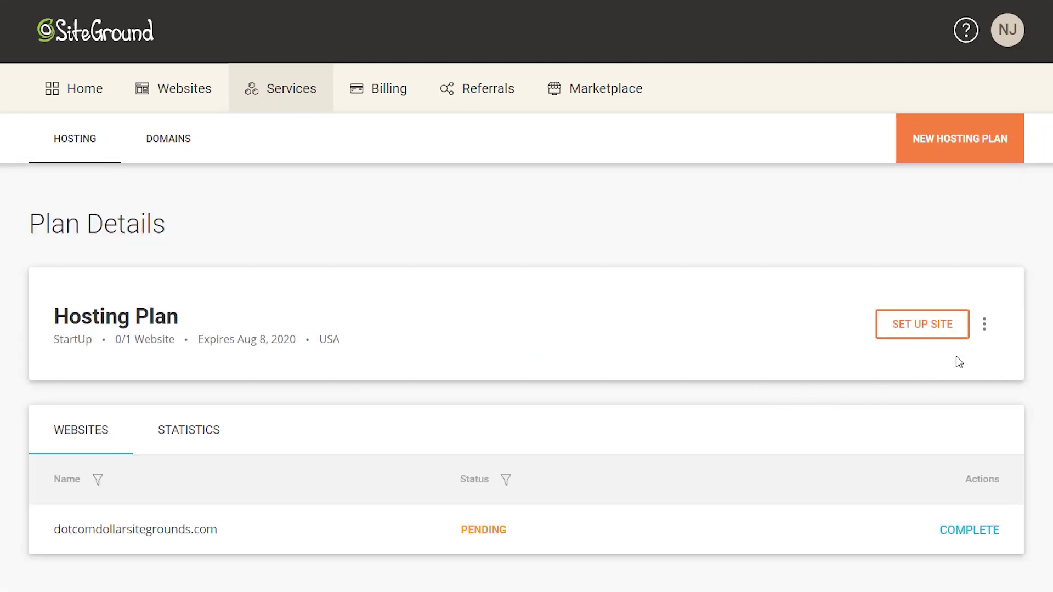
click(986, 327)
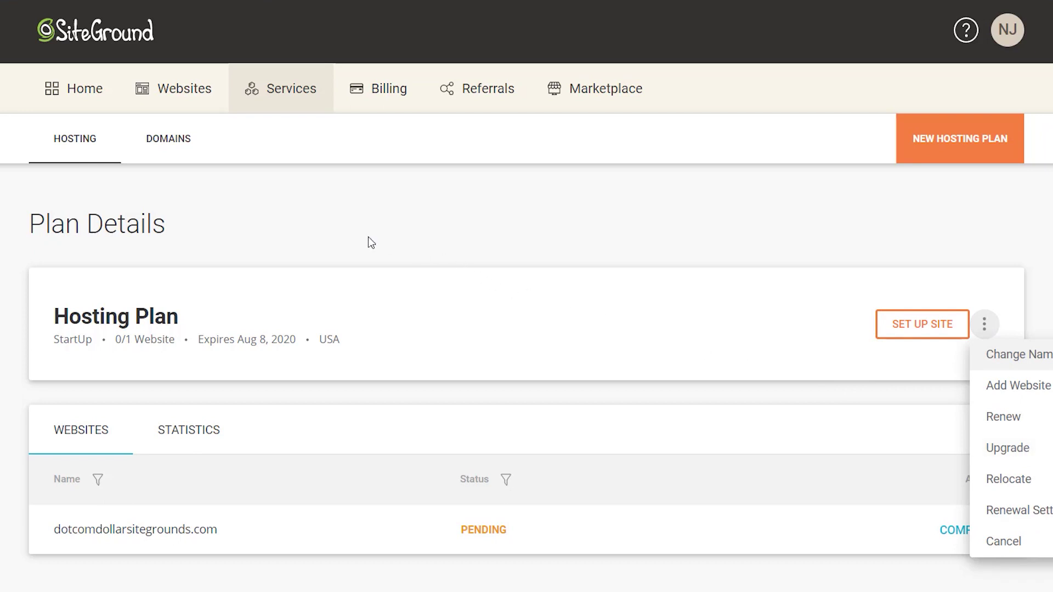
click(168, 145)
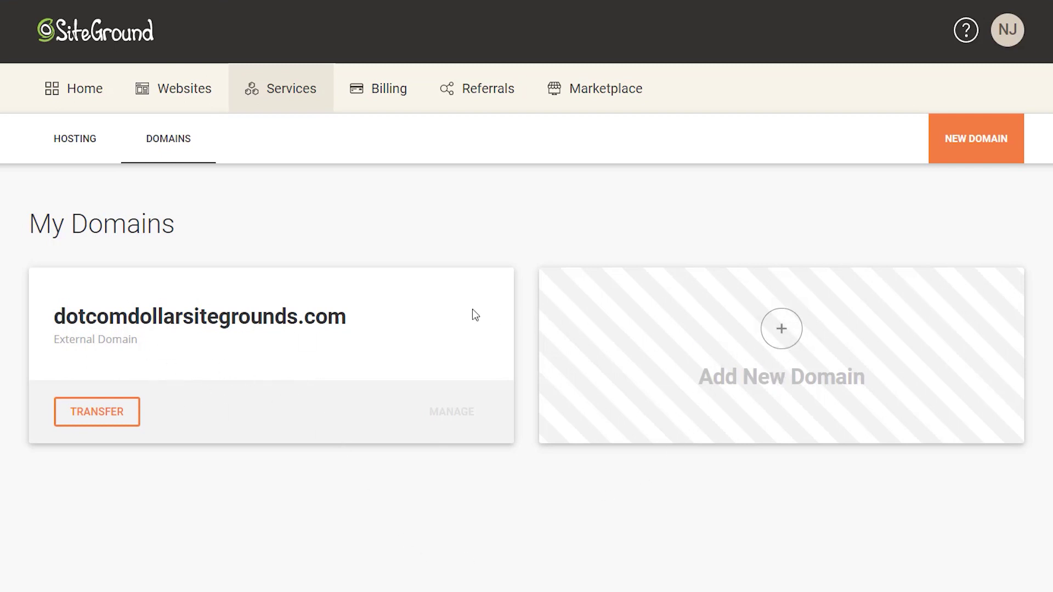
Begin the site setup from the account home page and choose to start a new website
click(87, 101)
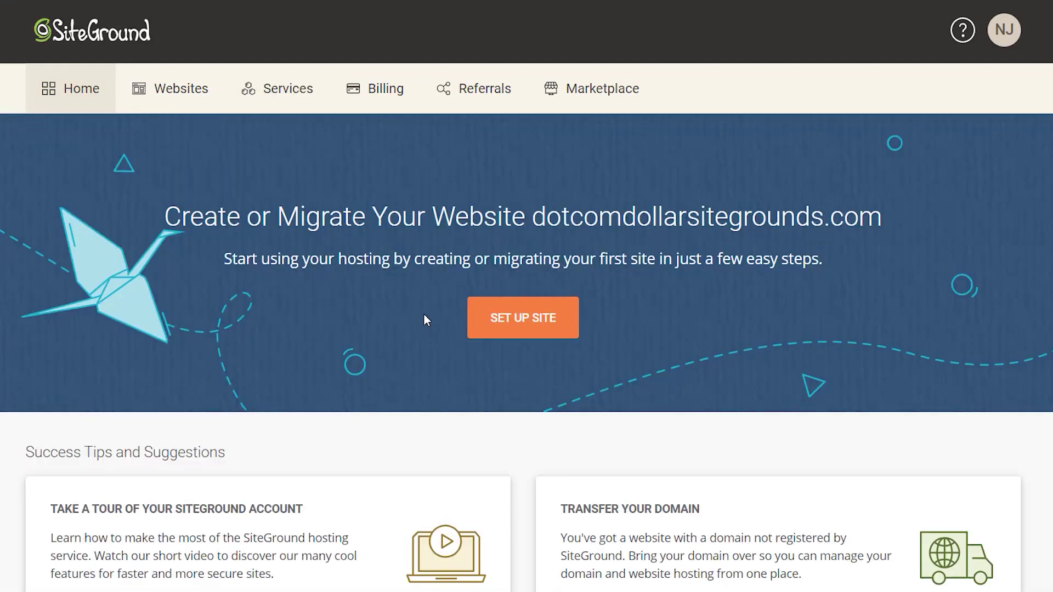
click(520, 329)
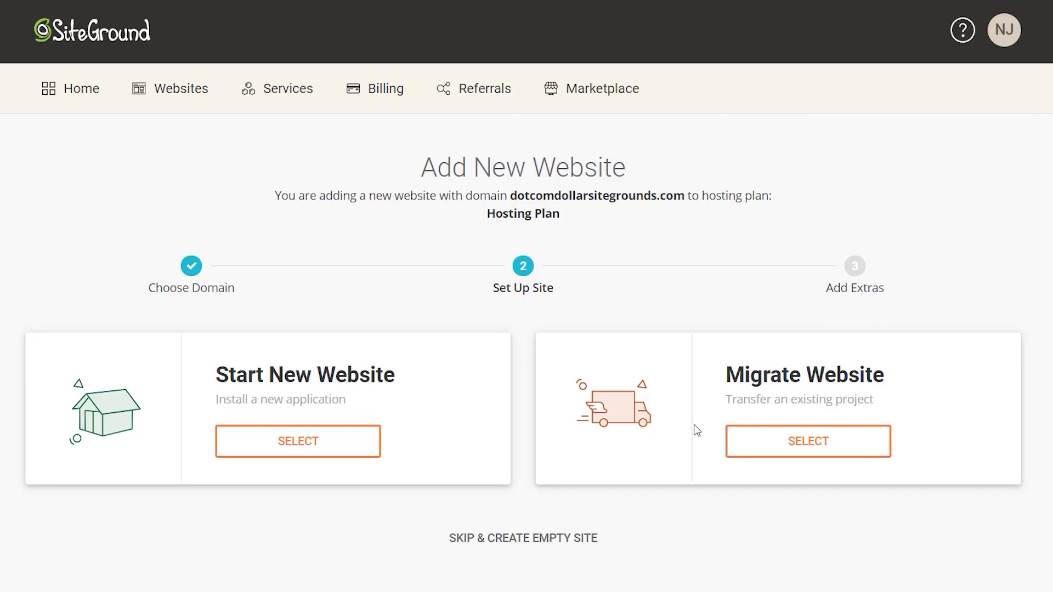
click(299, 447)
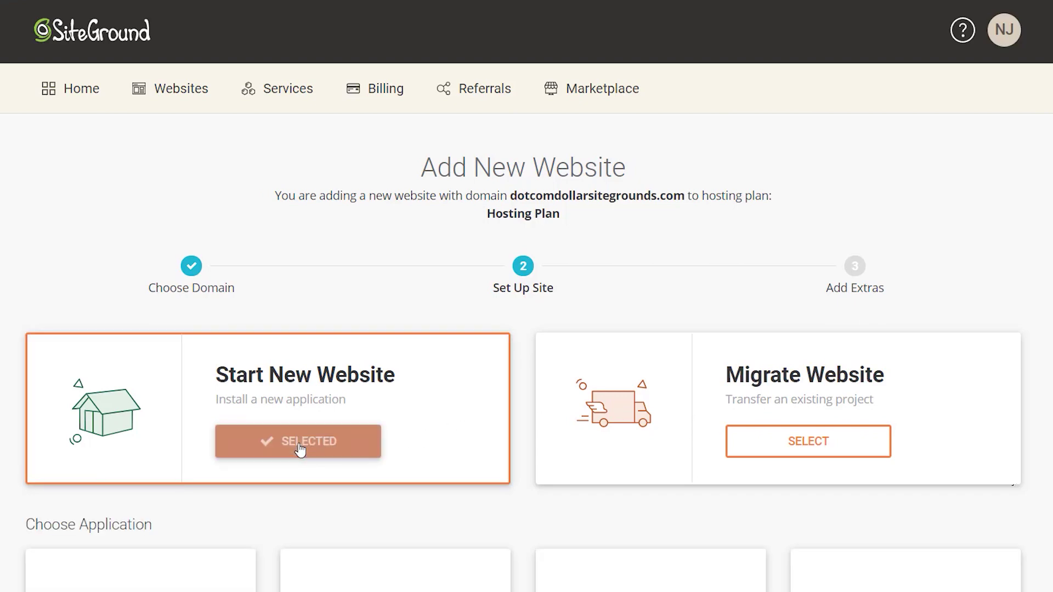
scroll(301, 449, down, 5)
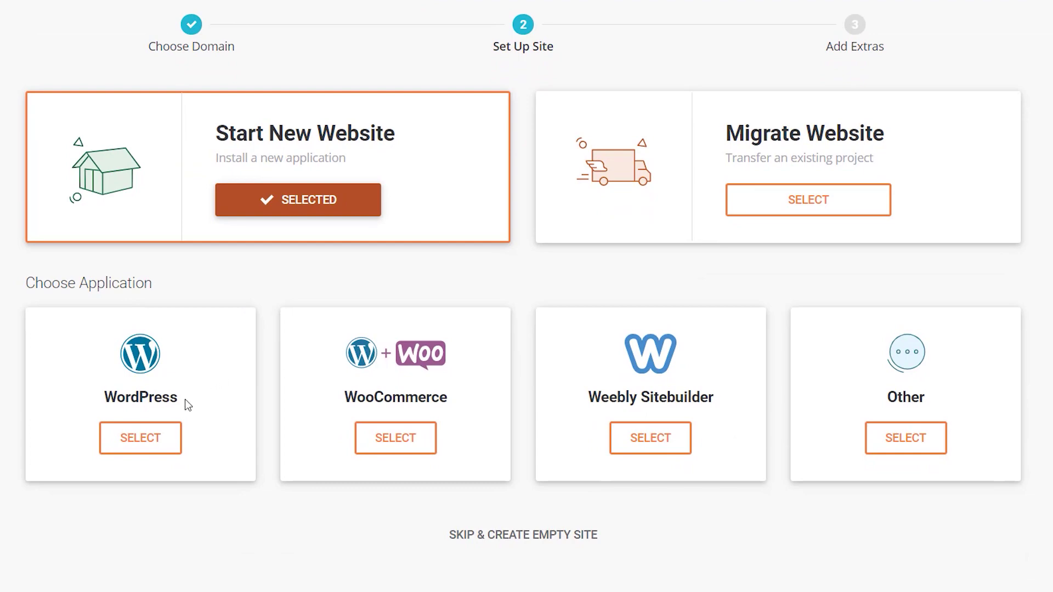
Choose WordPress as the application, enter the website login email and password, and finish the setup without adding SG Site Scanner
click(138, 439)
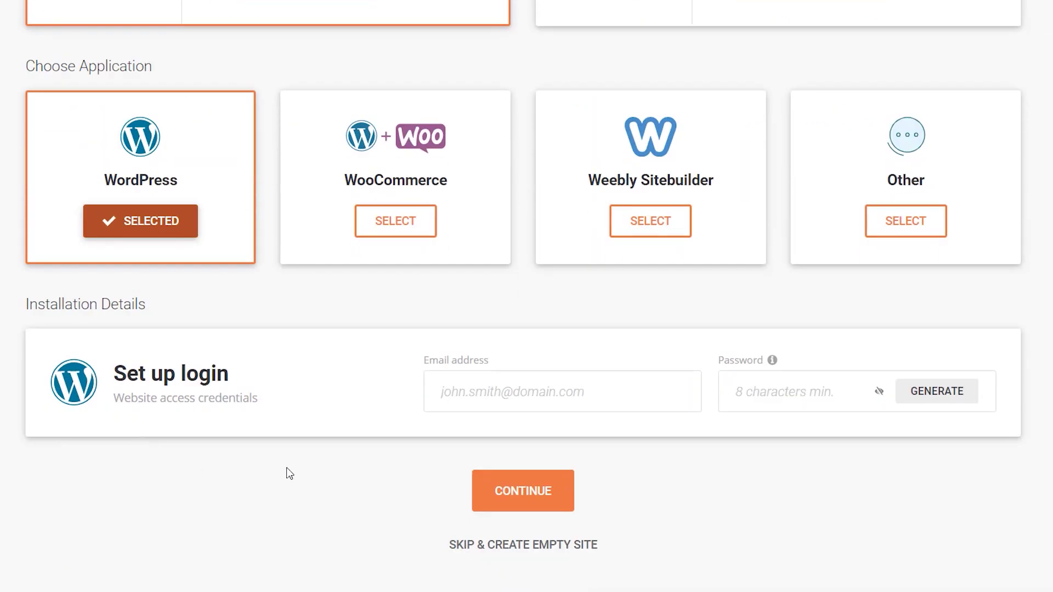
click(474, 397)
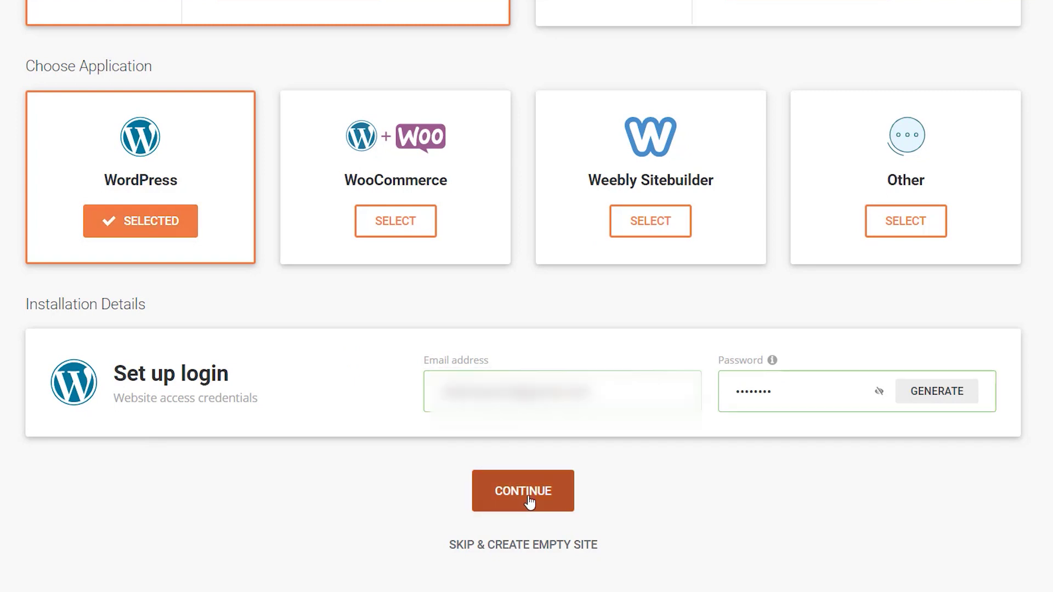
click(524, 491)
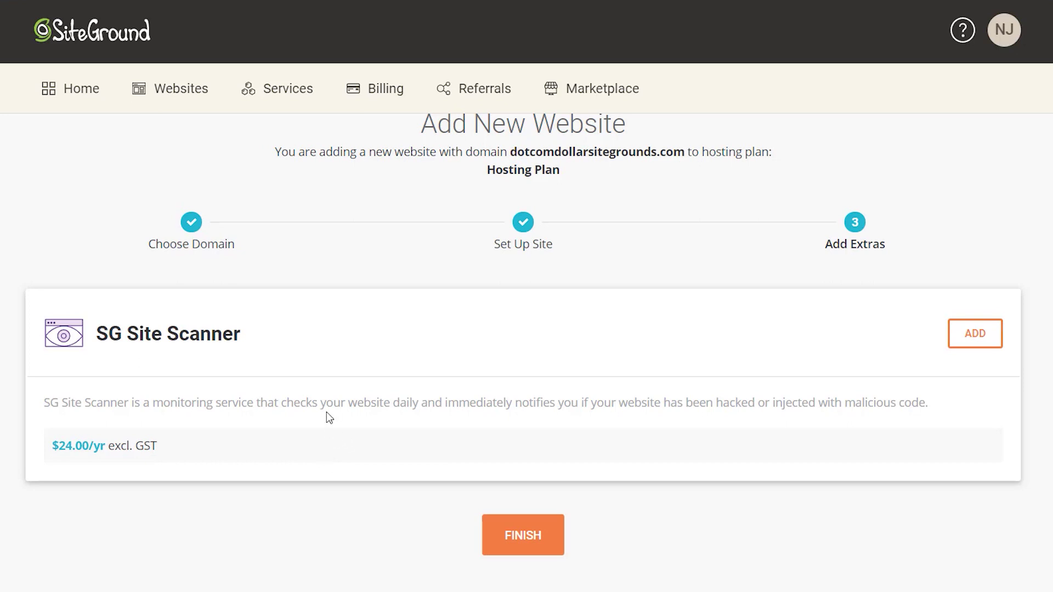
click(535, 543)
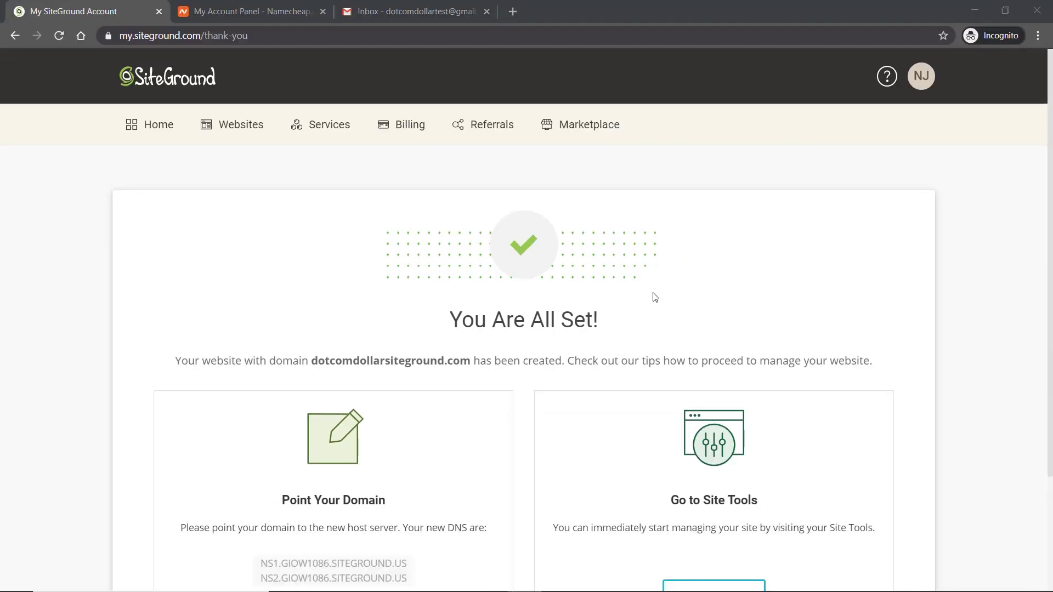
Copy the first SiteGround nameserver, NS1.GIOW1086.SITEGROUND.US, from the domain pointing details
scroll(653, 297, down, 1)
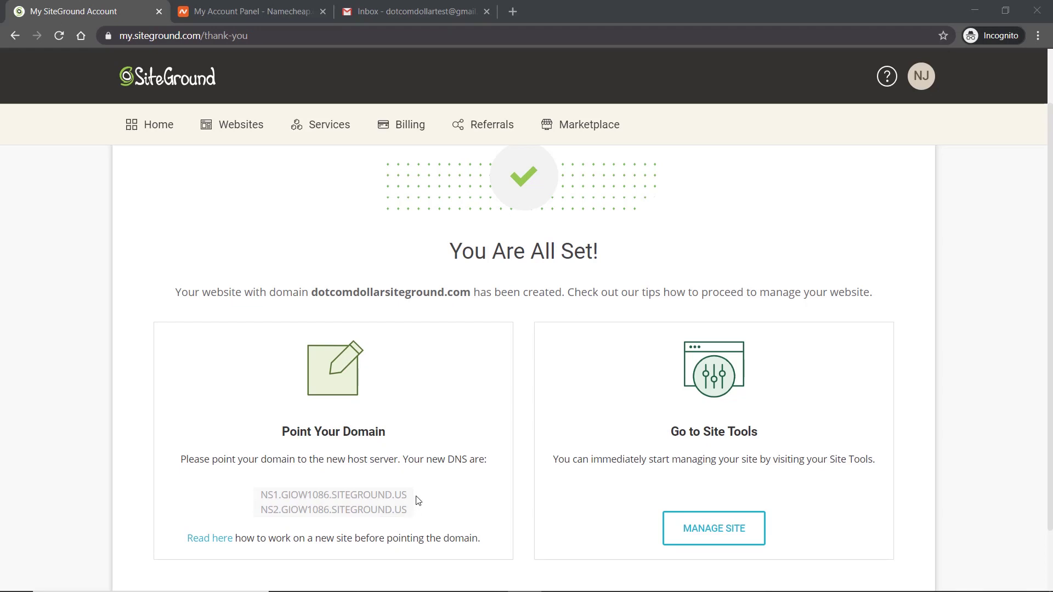
drag(418, 500, 262, 499)
key(ctrl+c)
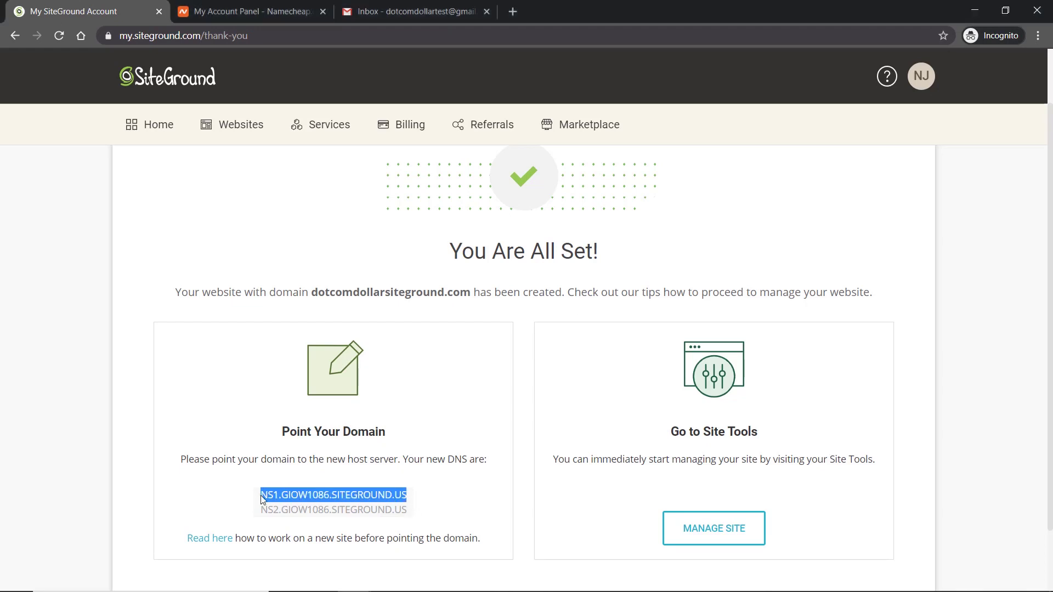
Switch to Namecheap and set the nameservers of dotcomdollarsiteground.com to Custom DNS, with NS1.GIOW1086.SITEGROUND.US as Nameserver 1
click(279, 9)
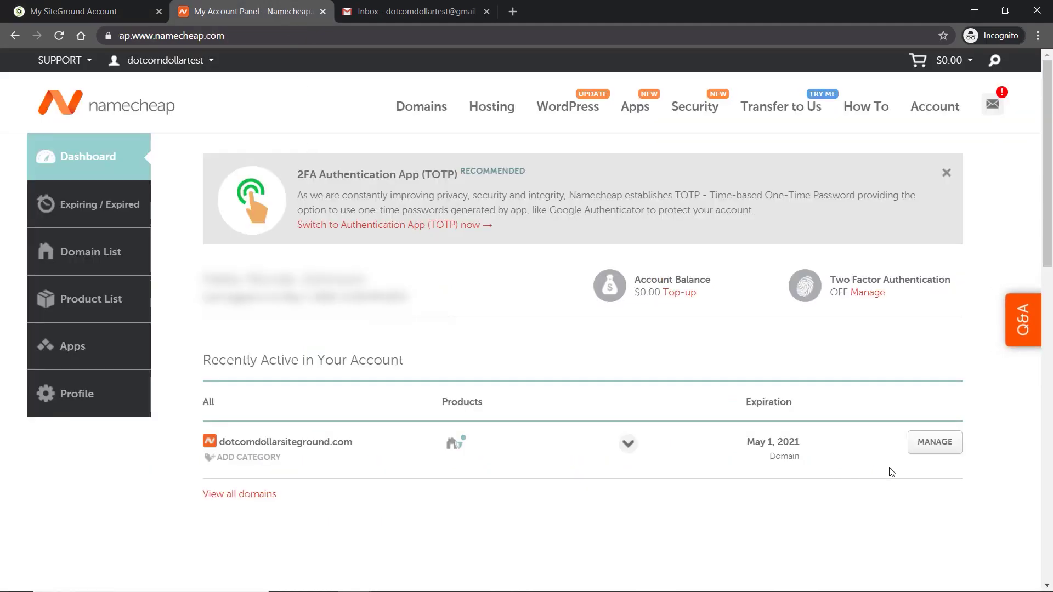
click(933, 445)
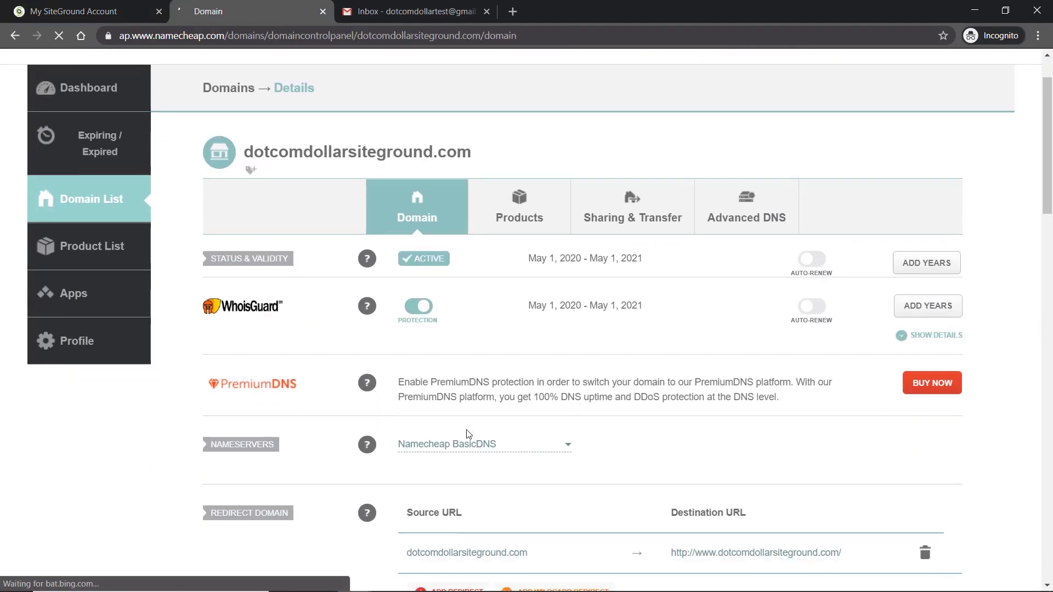
scroll(469, 434, down, 1)
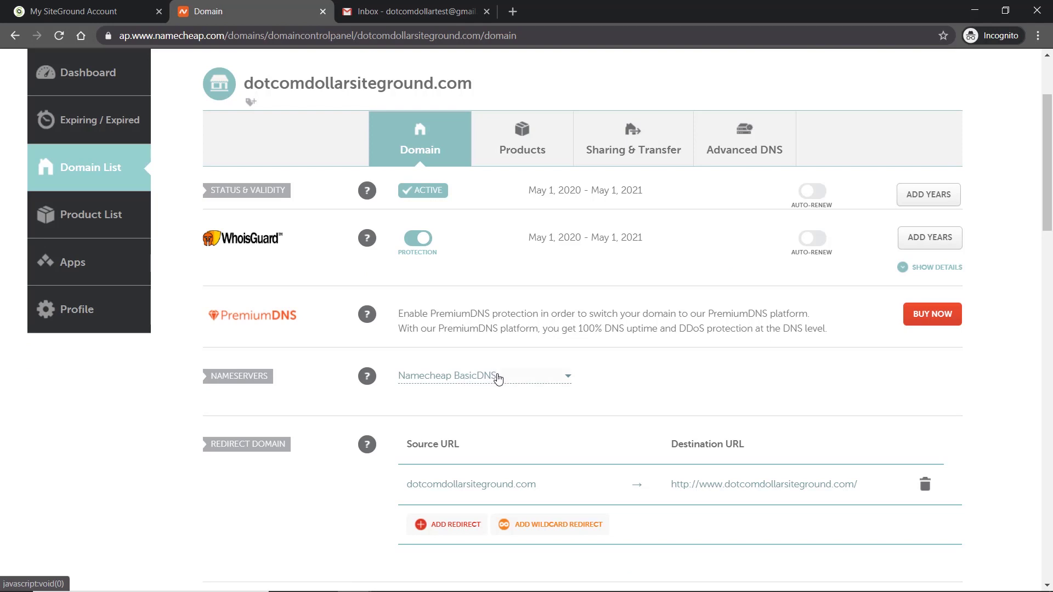
click(498, 378)
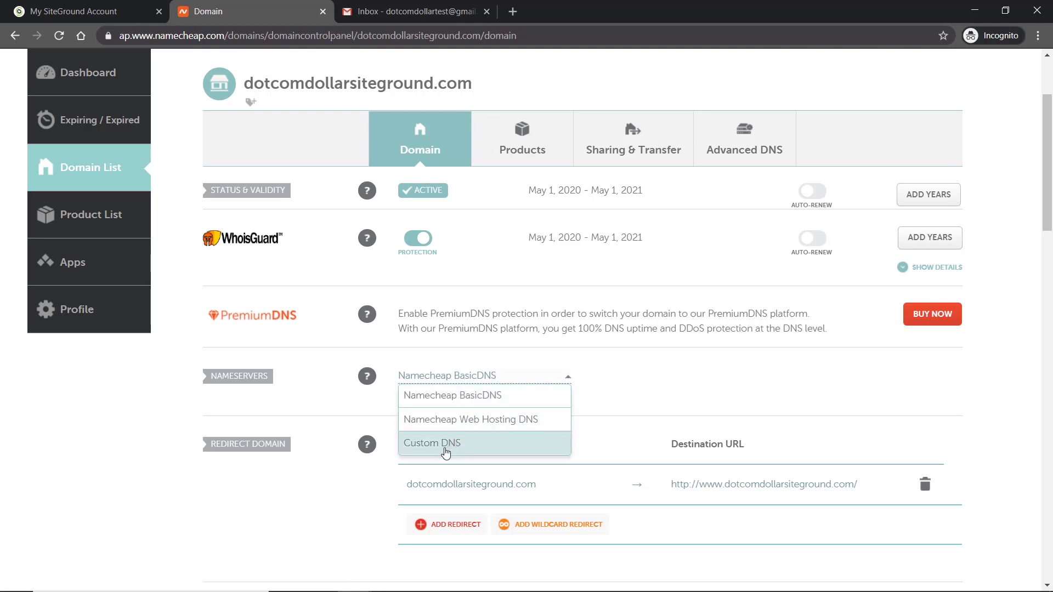
click(445, 451)
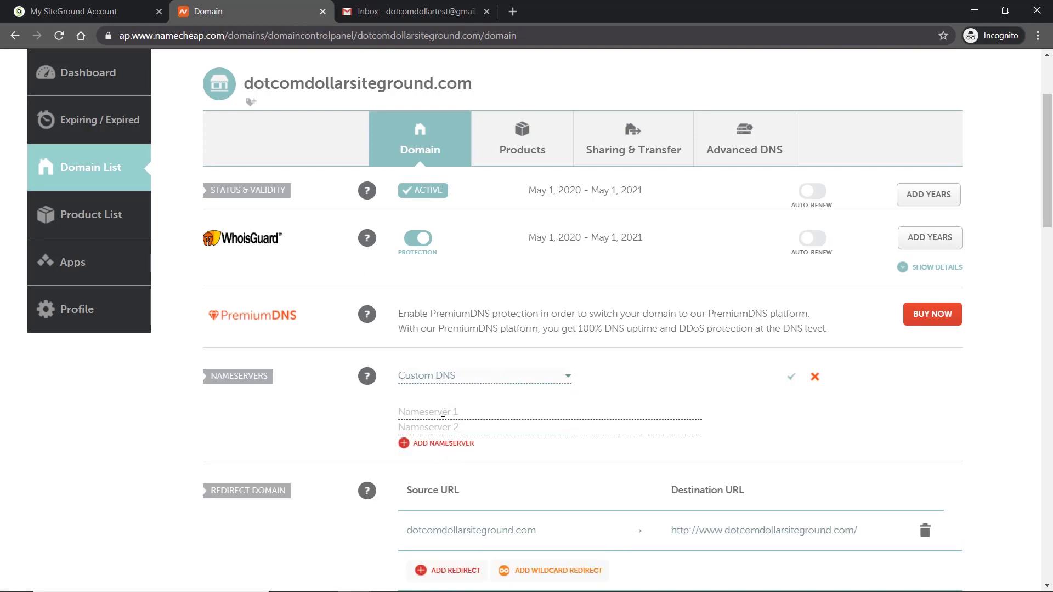
click(569, 406)
key(ctrl+v)
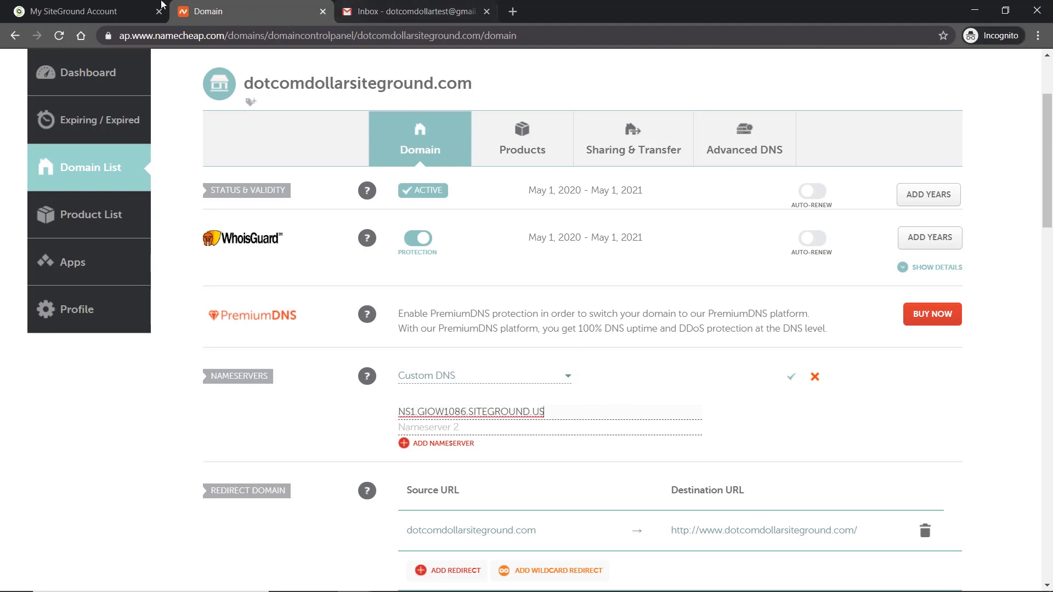
Copy the second nameserver, NS2.GIOW1086.SITEGROUND.US, from SiteGround, enter it as Nameserver 2 in Namecheap and save the nameserver settings
click(114, 7)
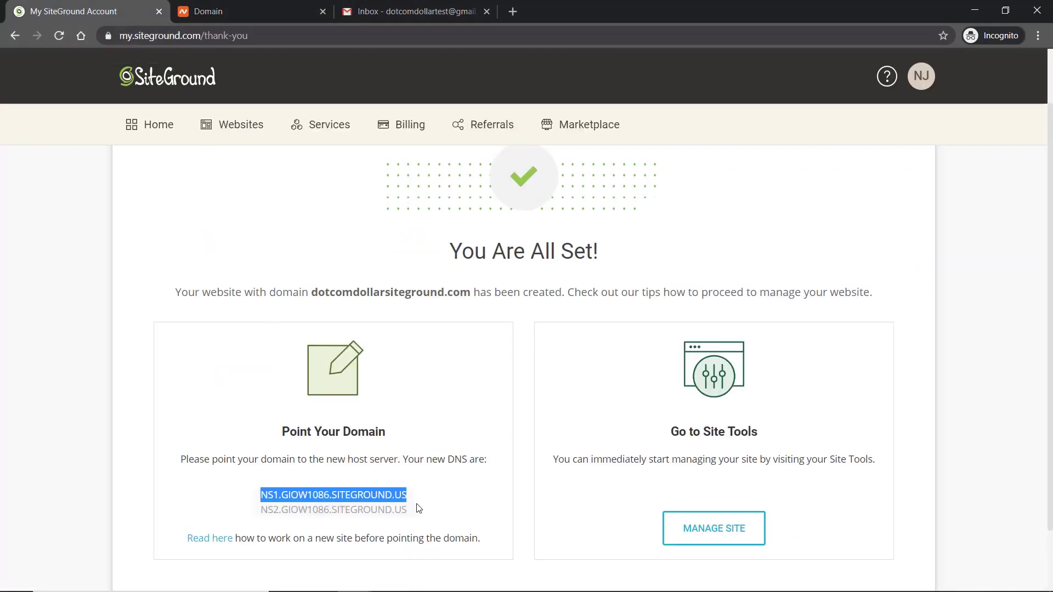
drag(420, 511, 260, 510)
key(ctrl+c)
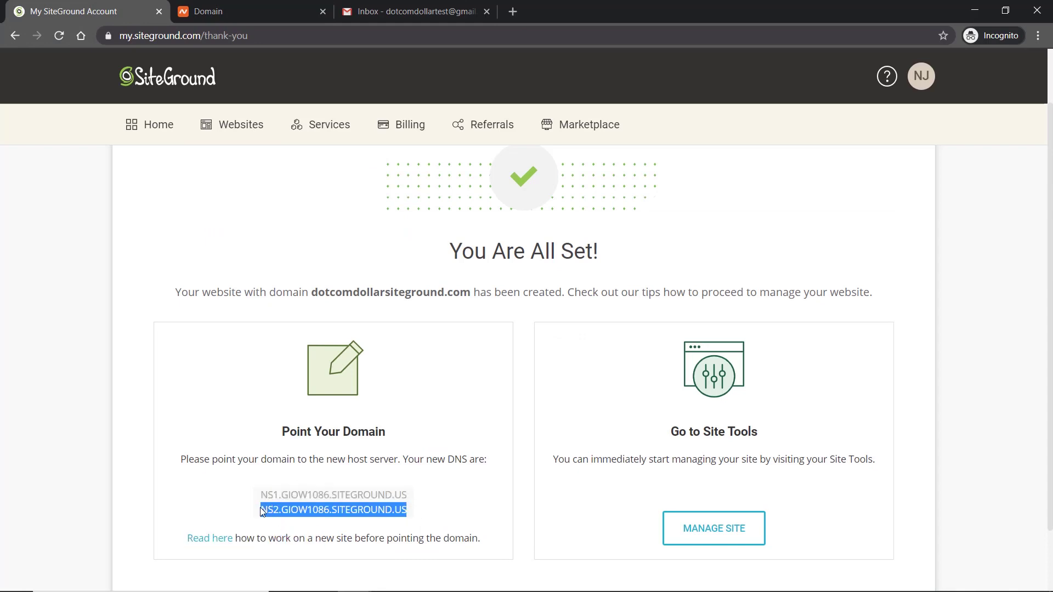
click(264, 11)
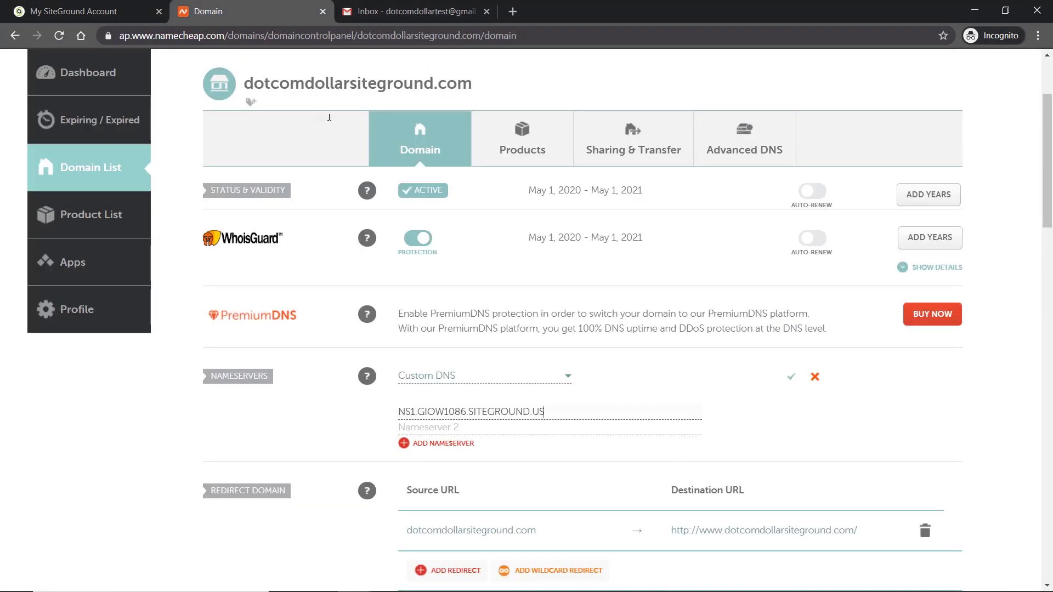
click(462, 426)
key(ctrl+v)
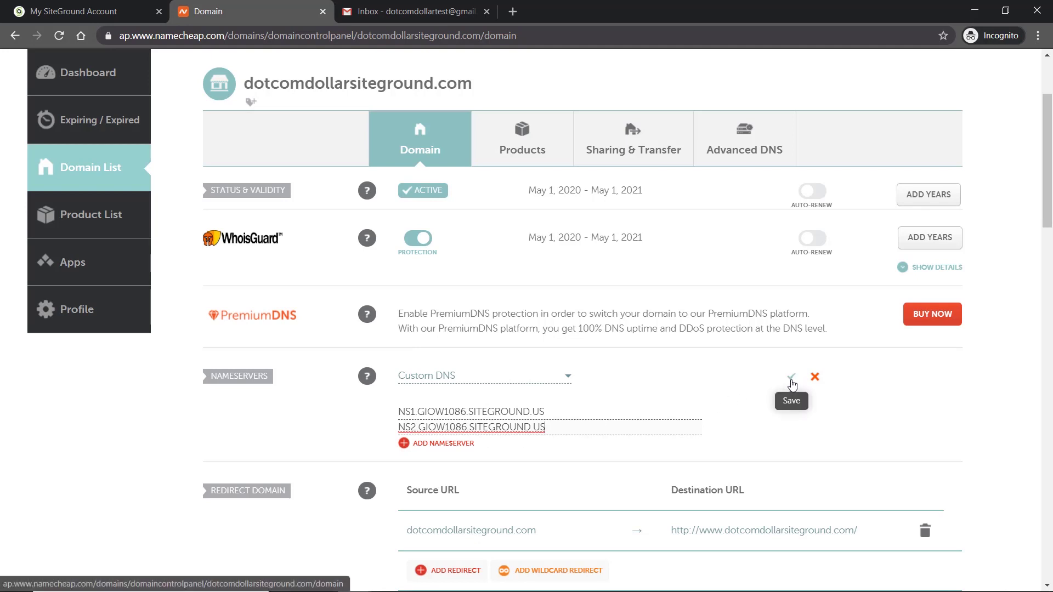
click(792, 379)
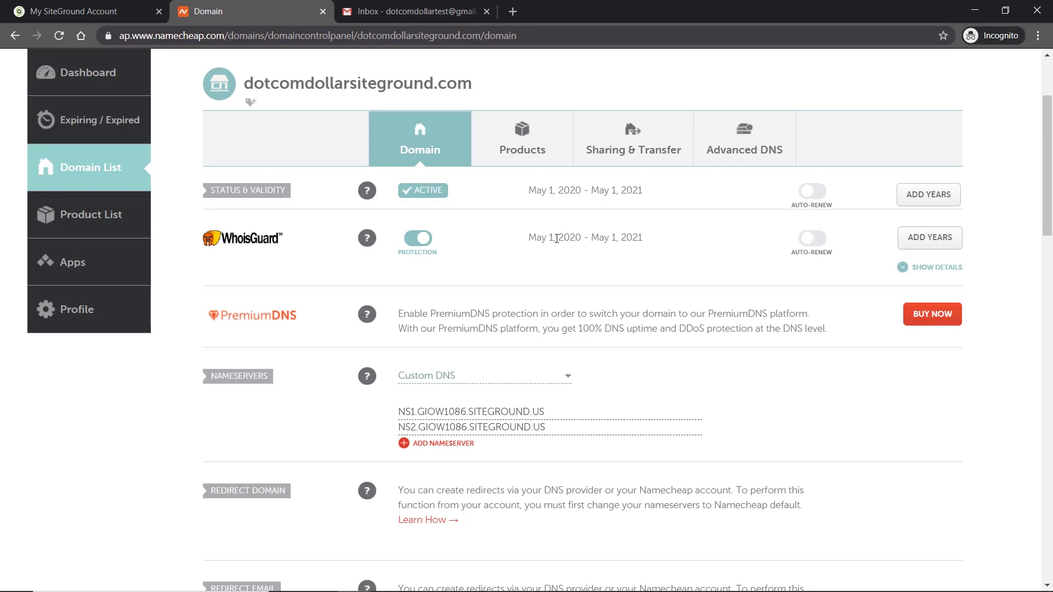
Return to SiteGround and open Site Tools for the new website dotcomdollarsiteground.com
click(99, 11)
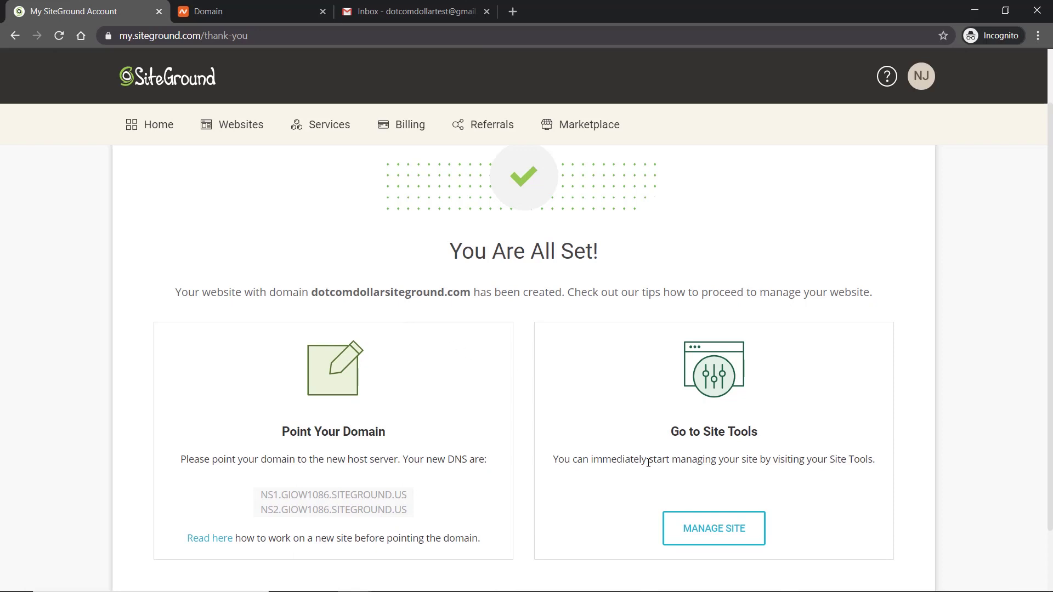
click(711, 541)
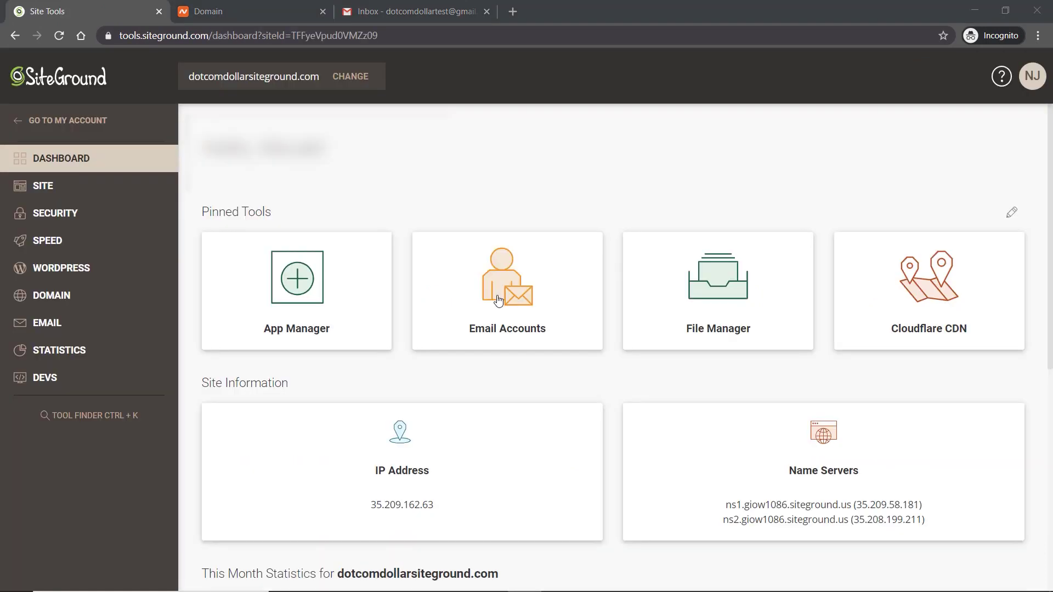
click(269, 91)
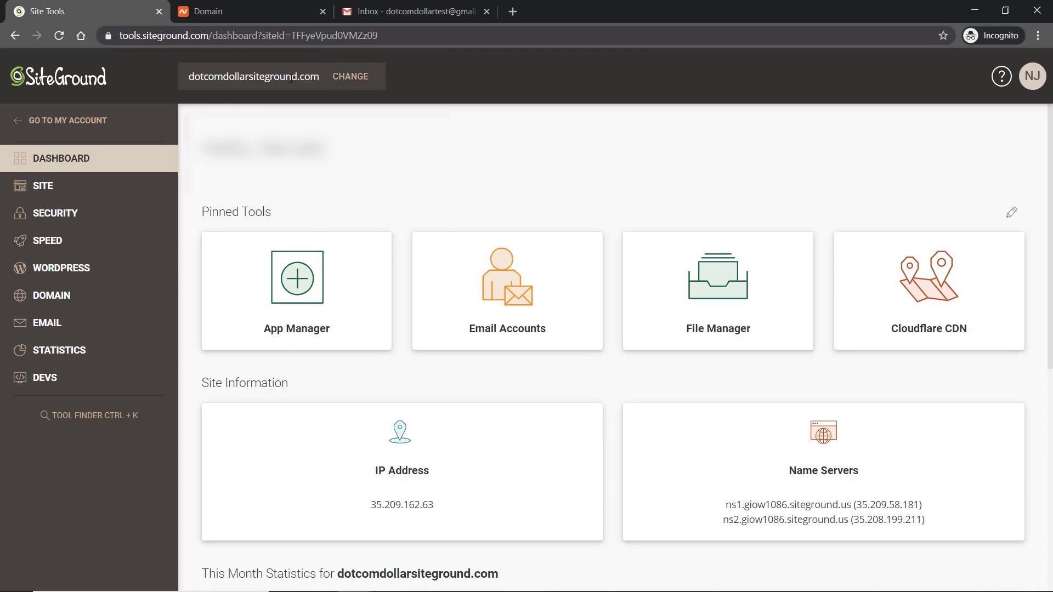
Look through the pinned tools editor, the site's IP address and name servers, and this month's statistics on the dashboard
click(1012, 213)
scroll(658, 423, down, 3)
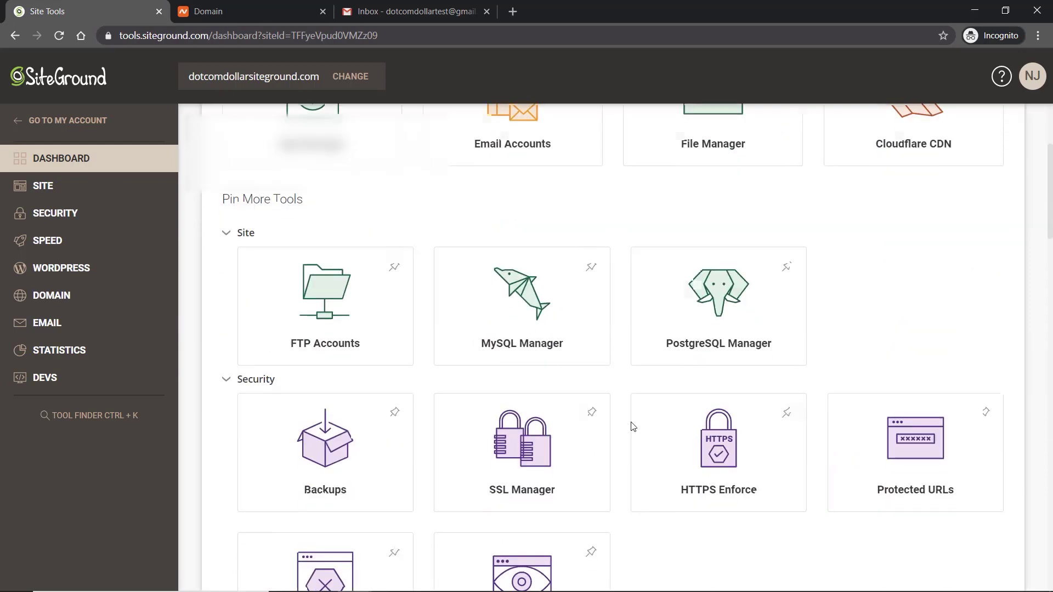
scroll(926, 259, up, 3)
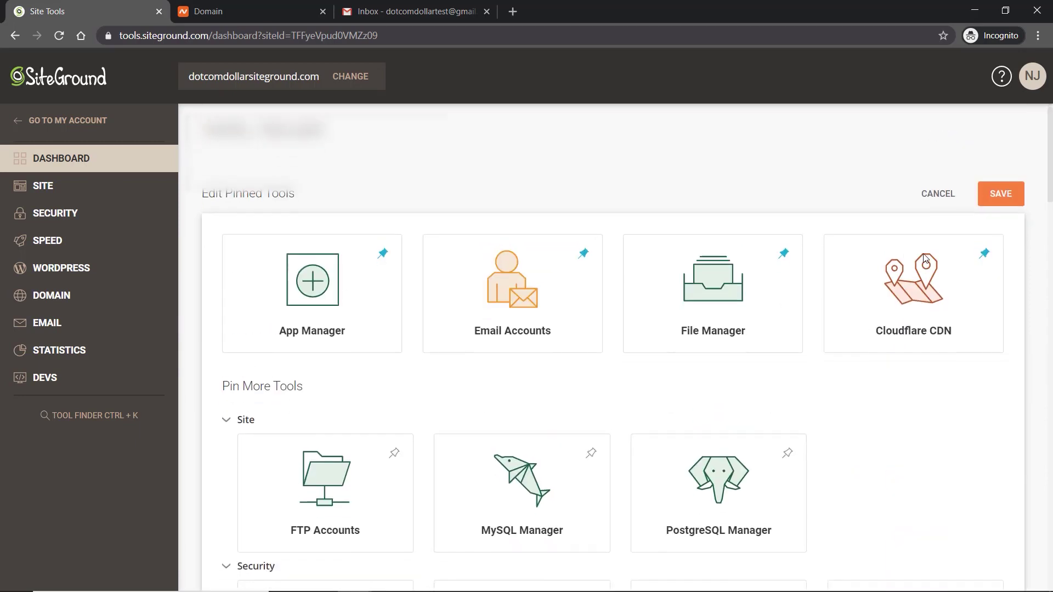
click(1001, 193)
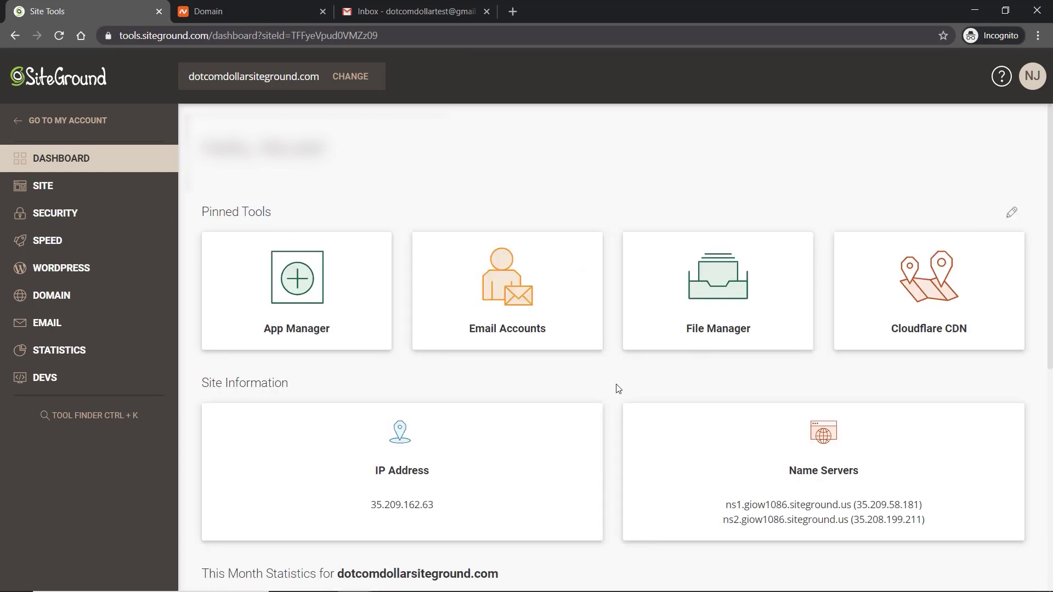
scroll(549, 414, down, 2)
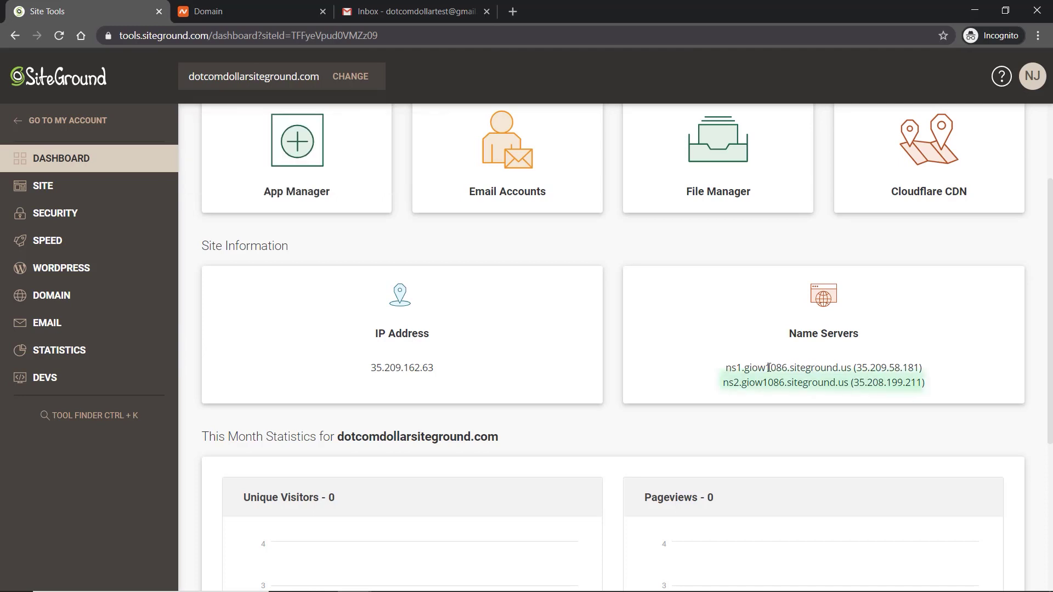
scroll(644, 353, down, 5)
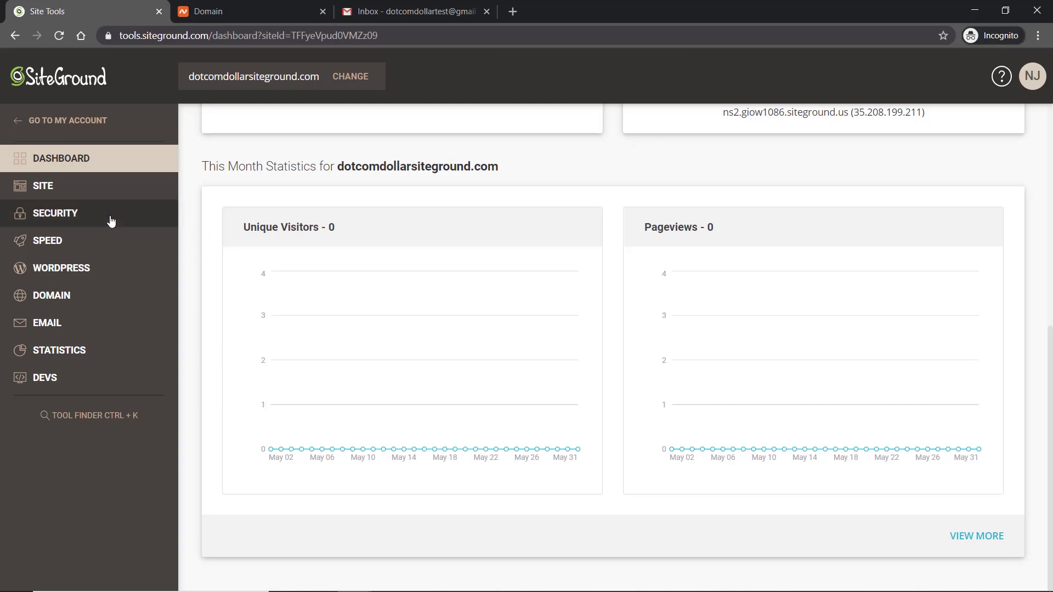
Install a Let's Encrypt SSL certificate for dotcomdollarsiteground.com in the SSL Manager
click(50, 213)
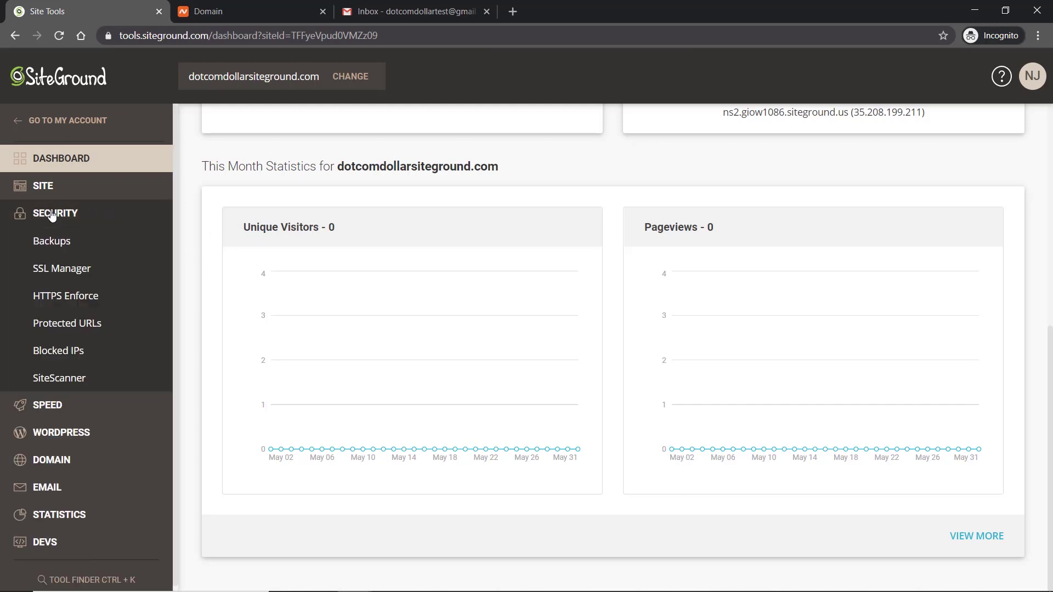
click(60, 277)
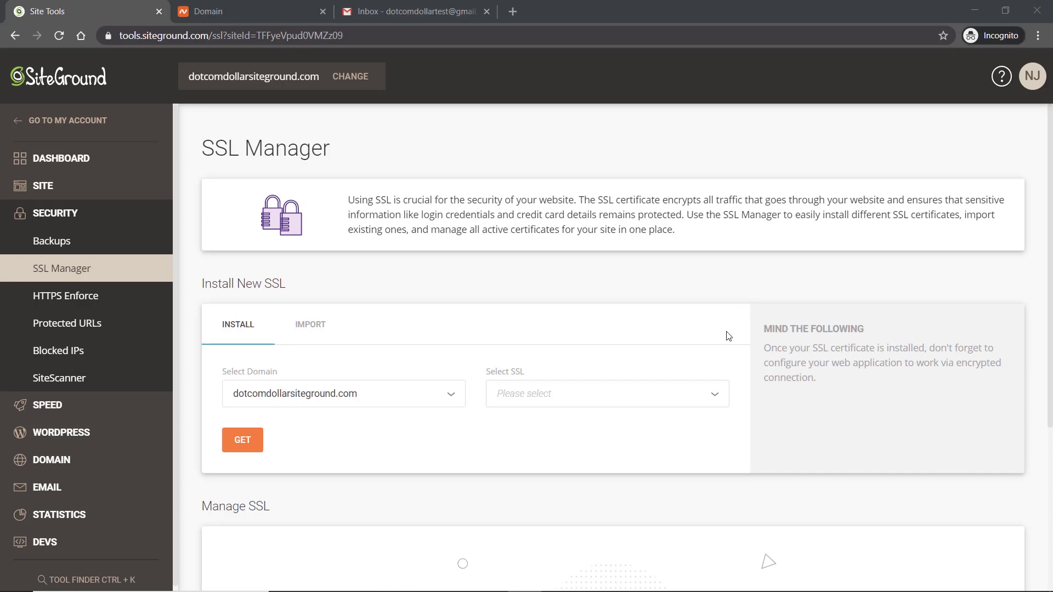
click(523, 401)
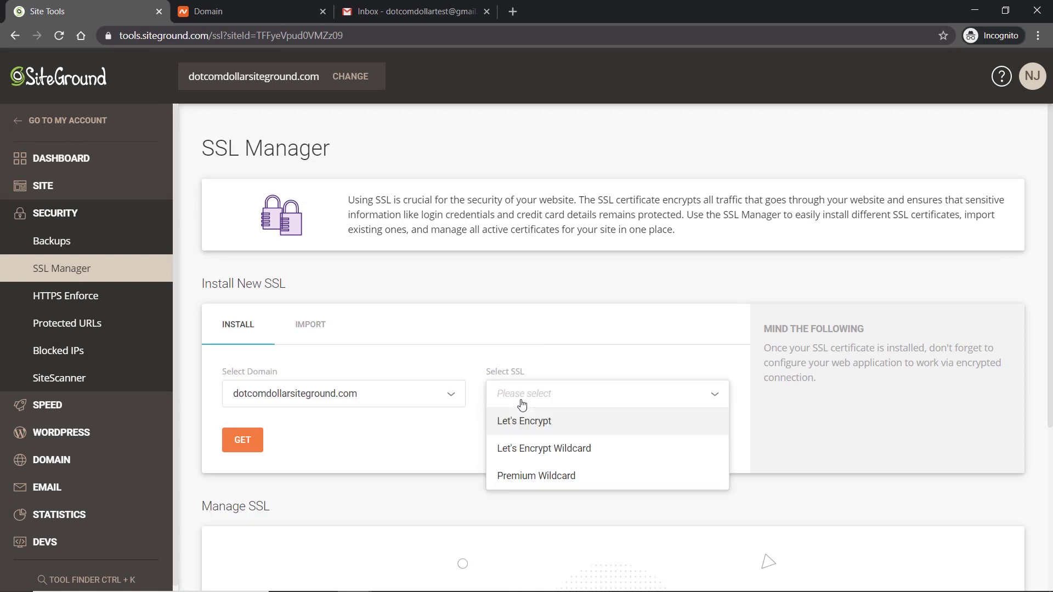
click(529, 430)
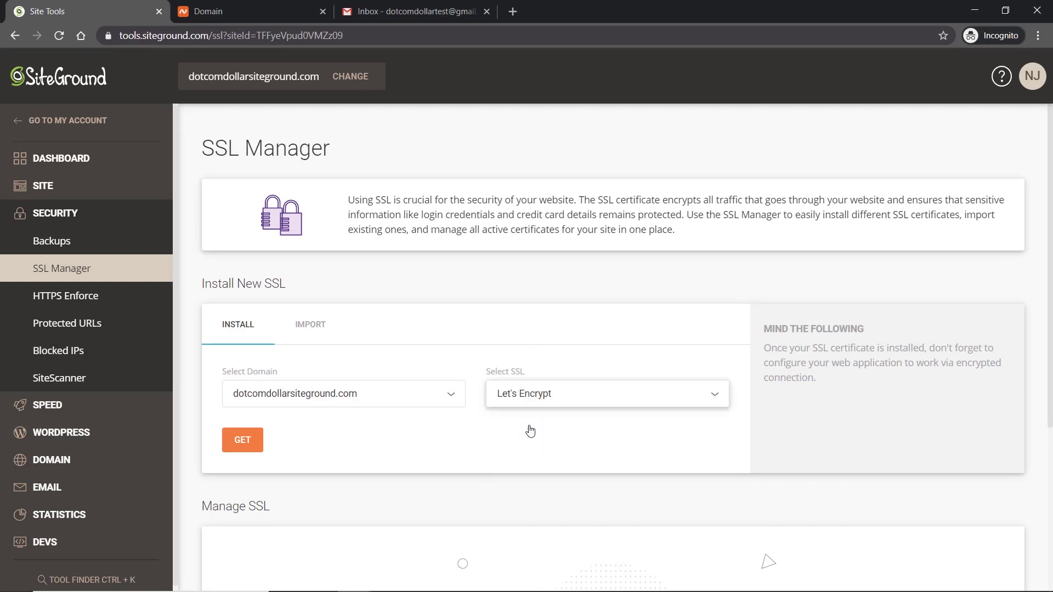
click(237, 442)
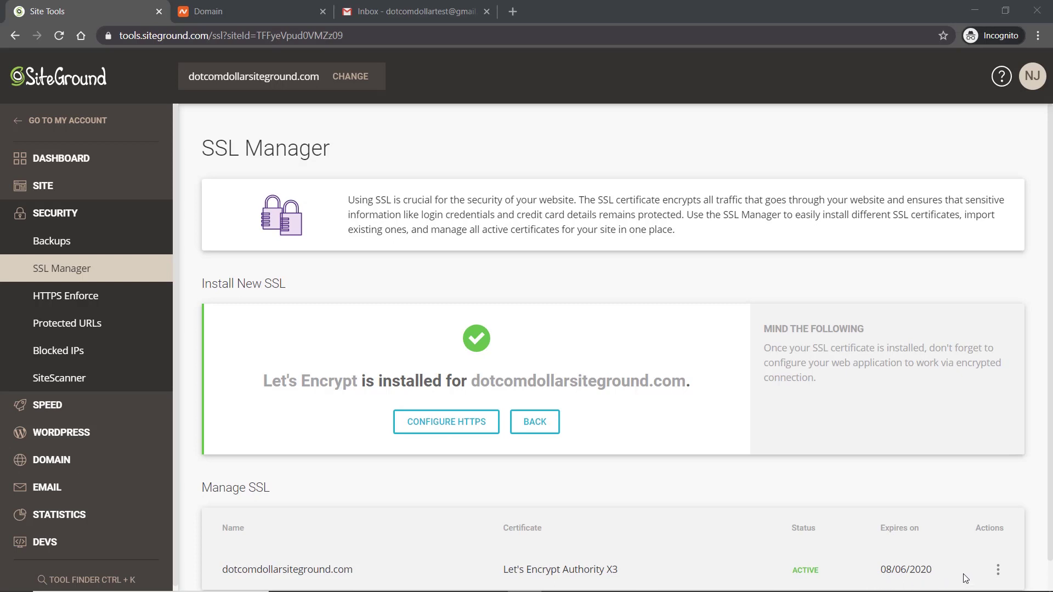
Go to HTTPS Enforce from the installed certificate's actions and enable it for dotcomdollarsiteground.com
click(999, 570)
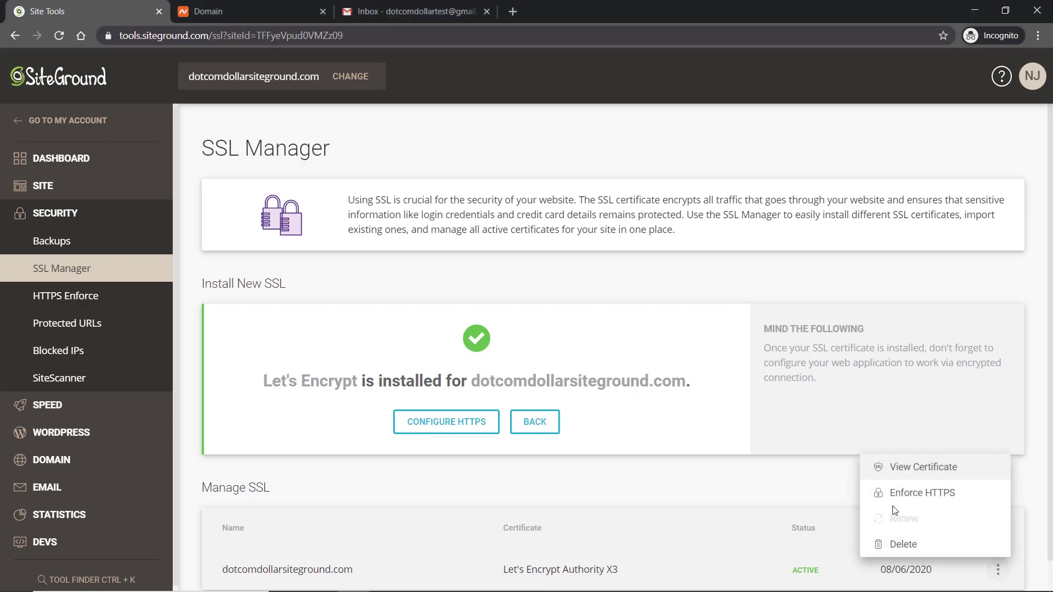
click(919, 494)
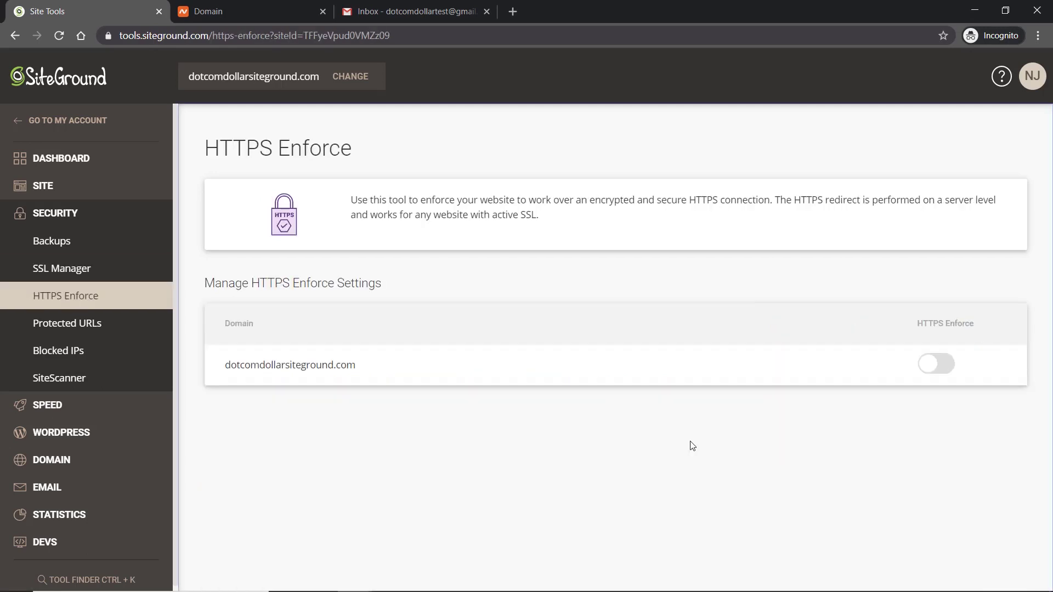
click(932, 366)
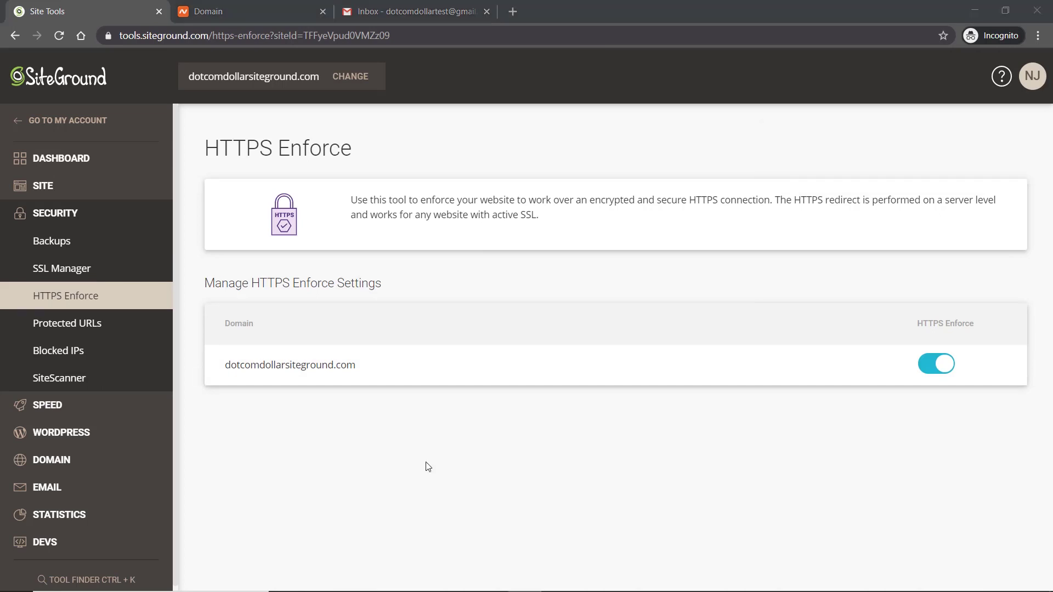
Log in to the WordPress admin of the dotcomdollarsiteground.com installation from Site Tools and exit the WordPress Starter wizard
click(86, 436)
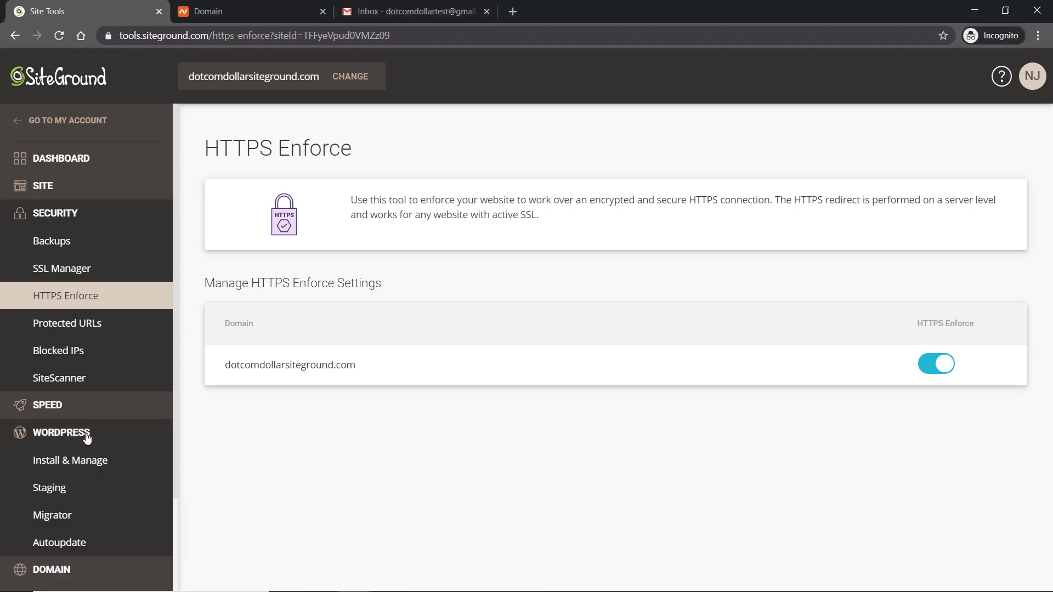
click(67, 467)
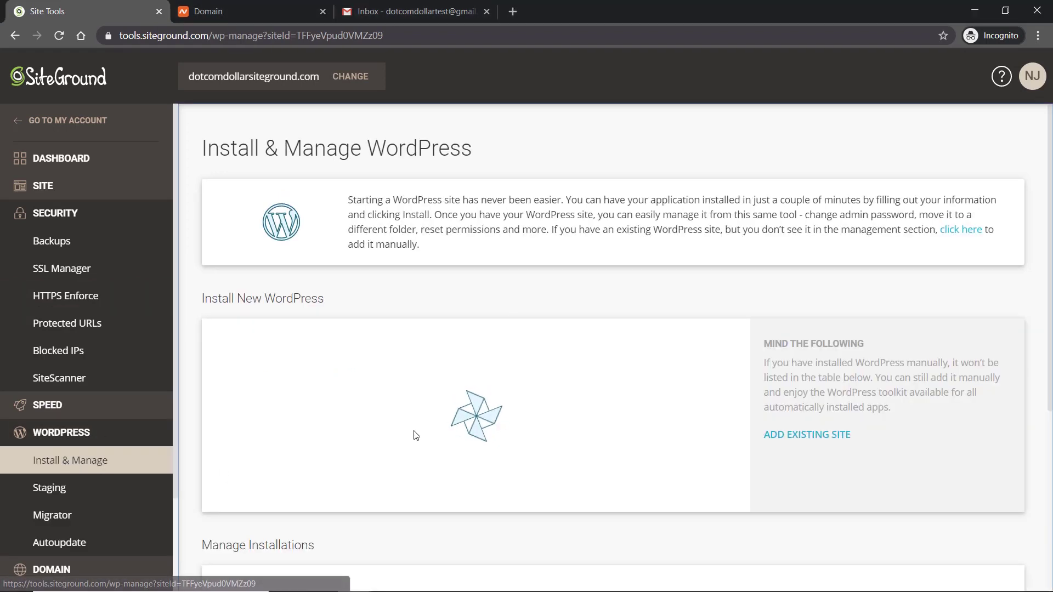
scroll(409, 442, down, 2)
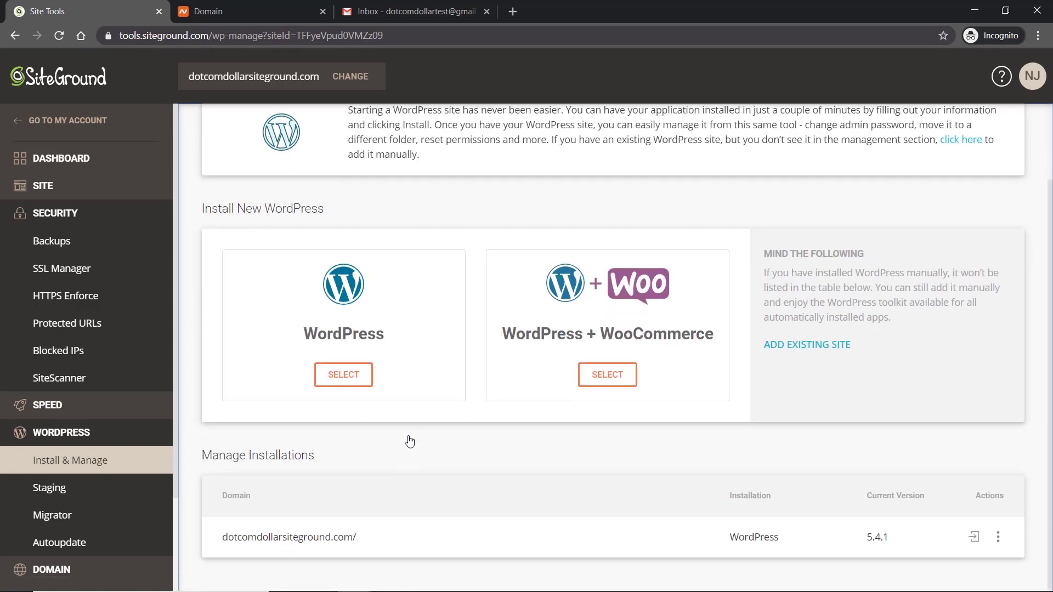
click(977, 540)
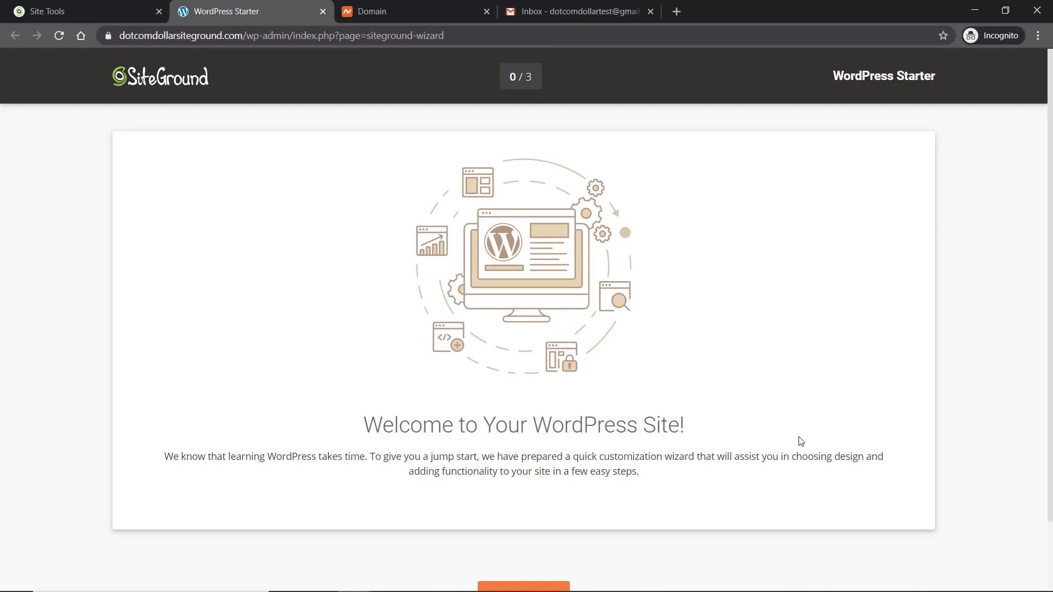
scroll(801, 442, down, 2)
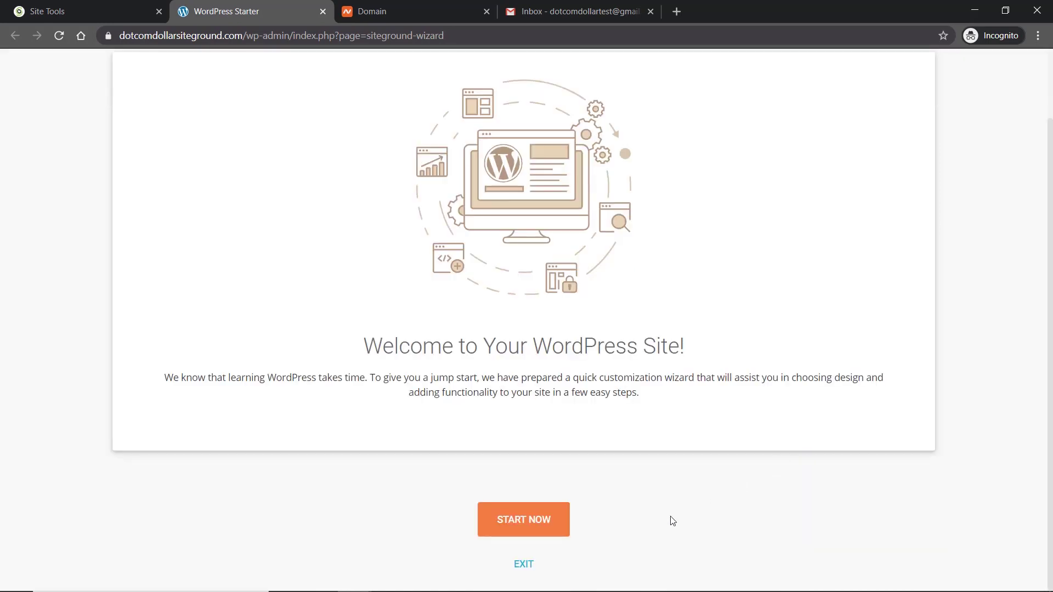
click(524, 565)
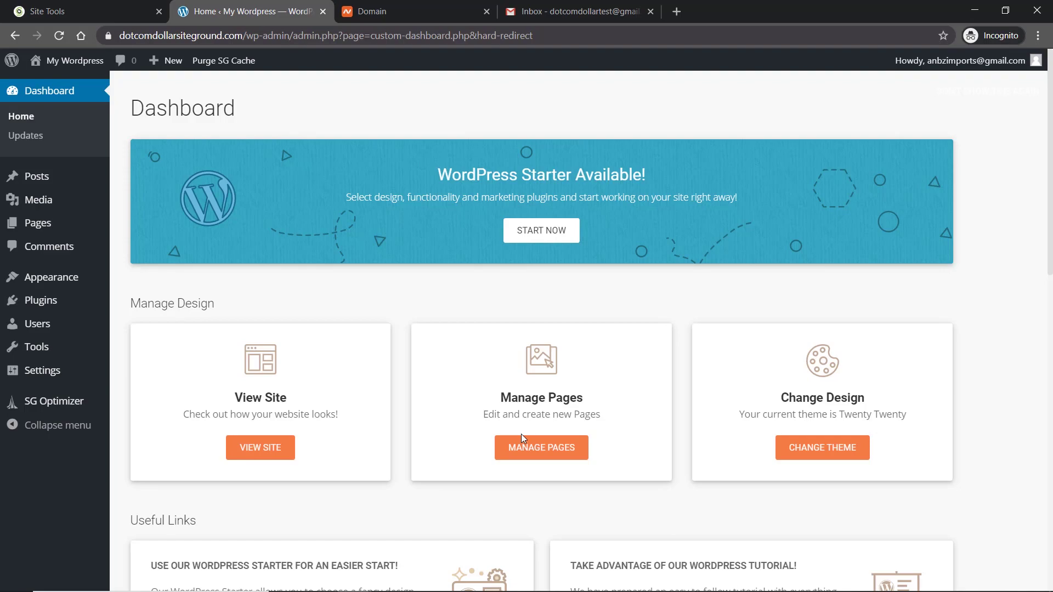
Deactivate the WordPress Starter plugin and return to the standard WordPress dashboard
scroll(521, 433, down, 15)
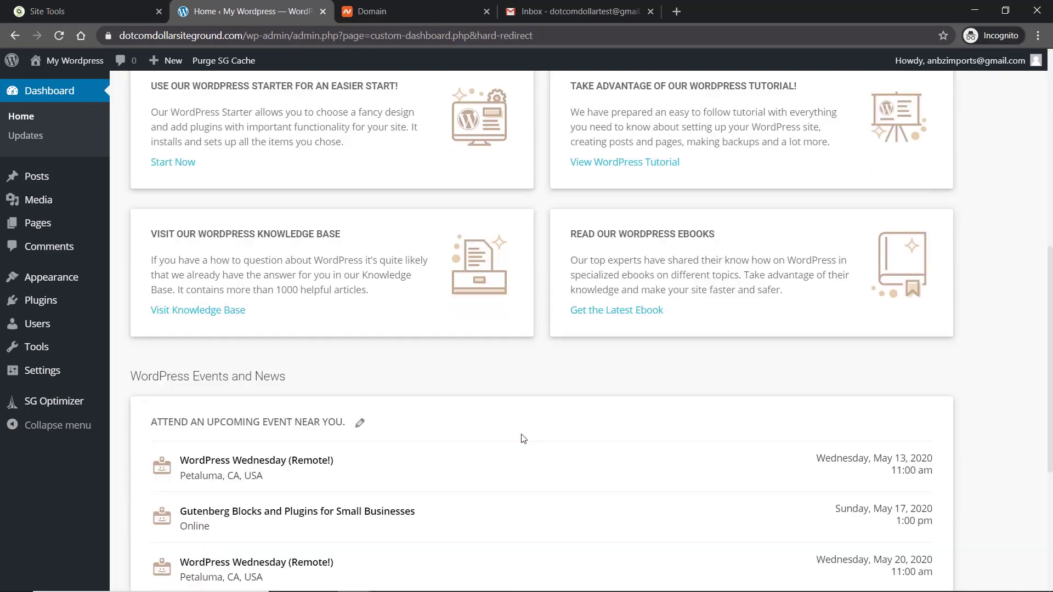
scroll(522, 438, up, 15)
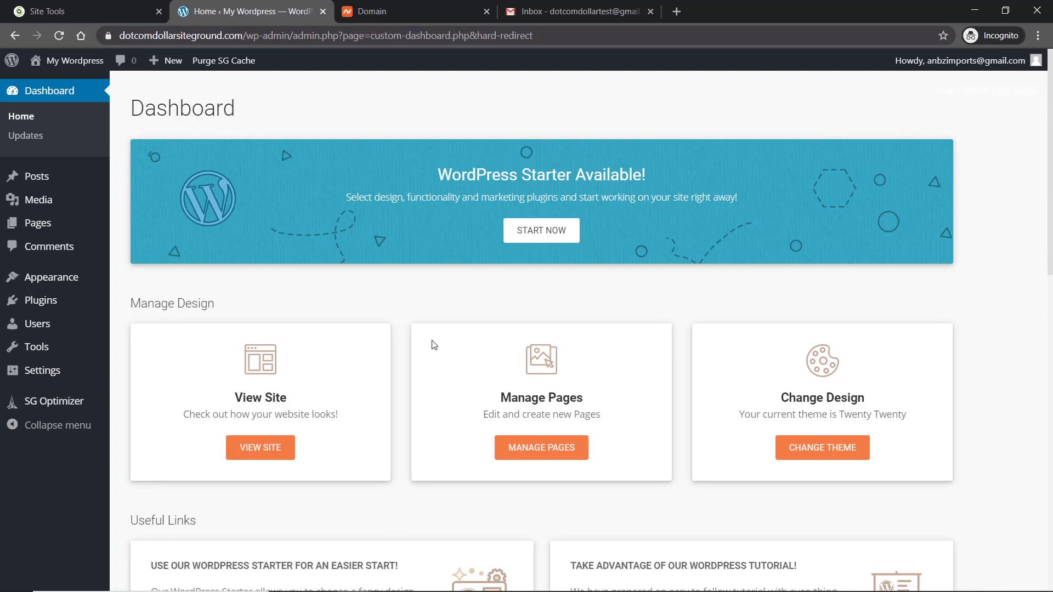
click(43, 306)
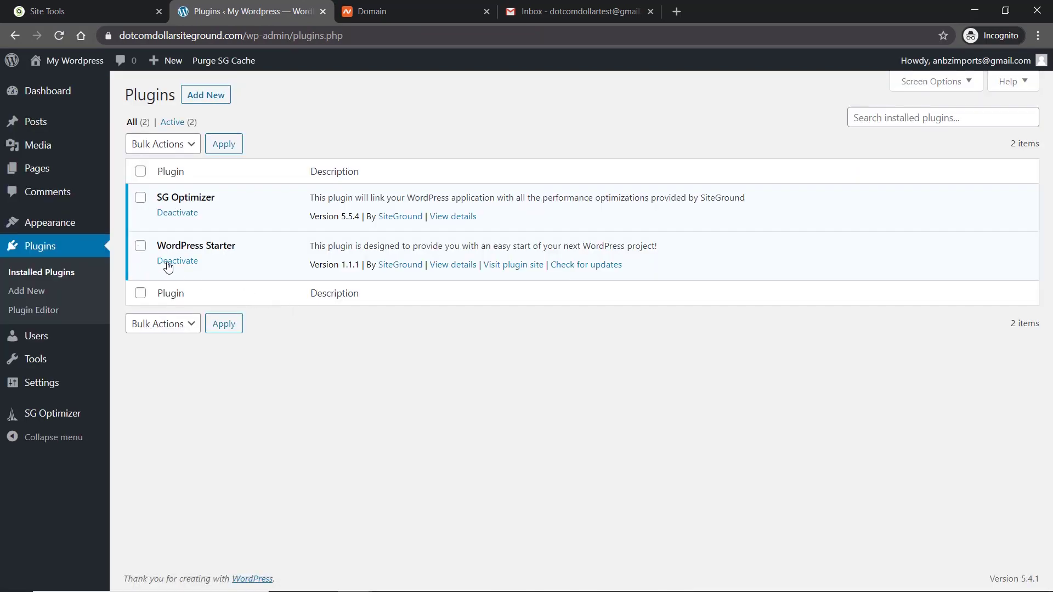
click(174, 263)
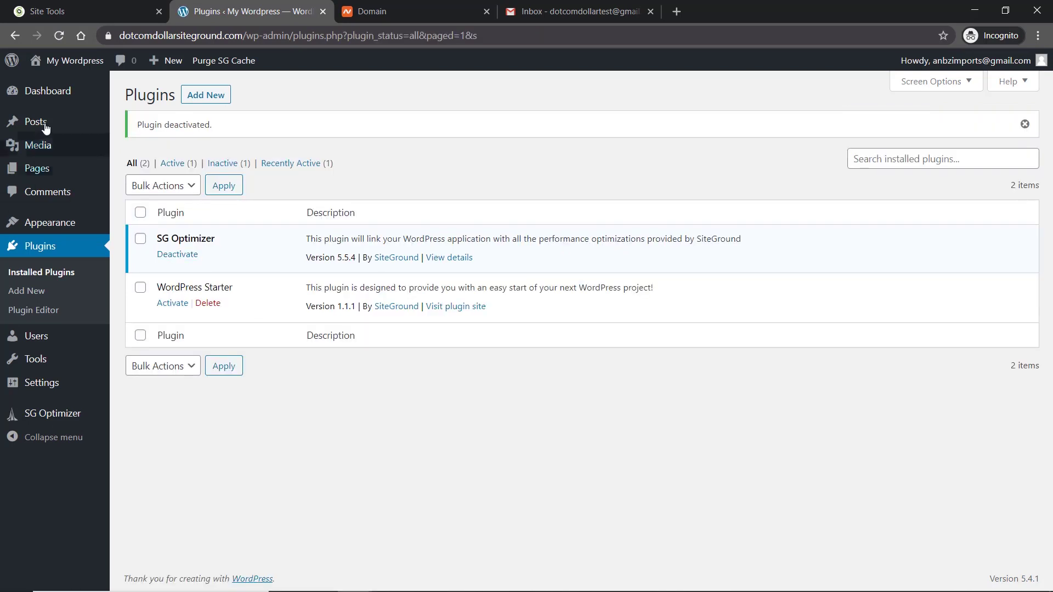
click(45, 102)
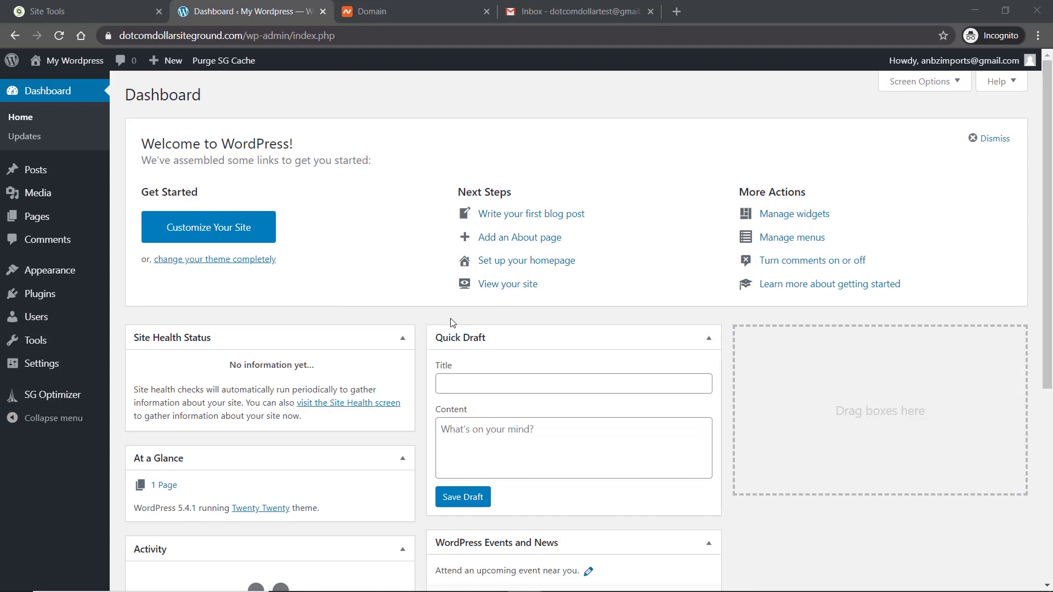
click(108, 36)
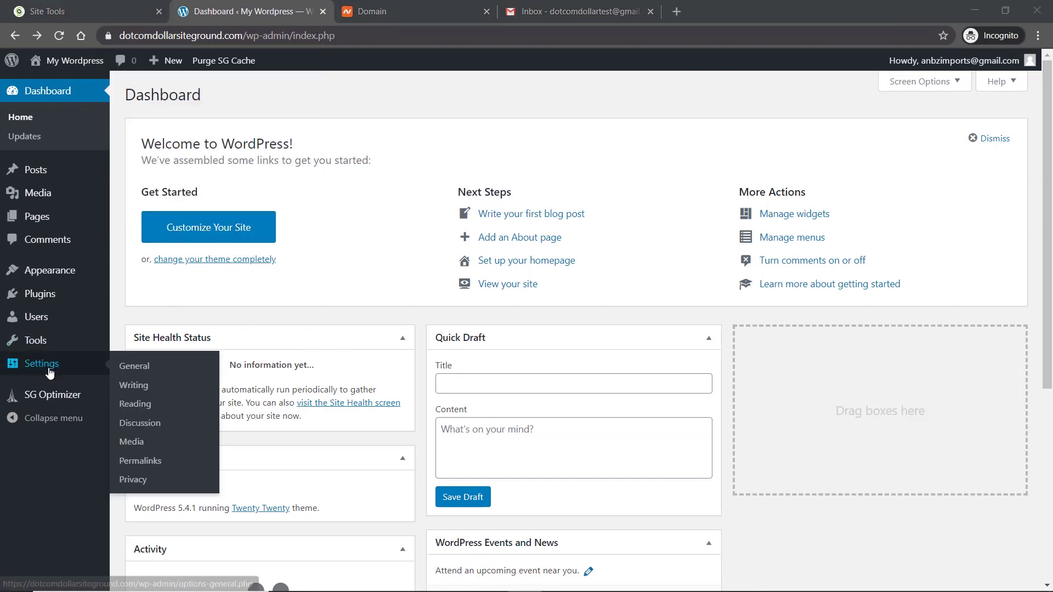
click(128, 366)
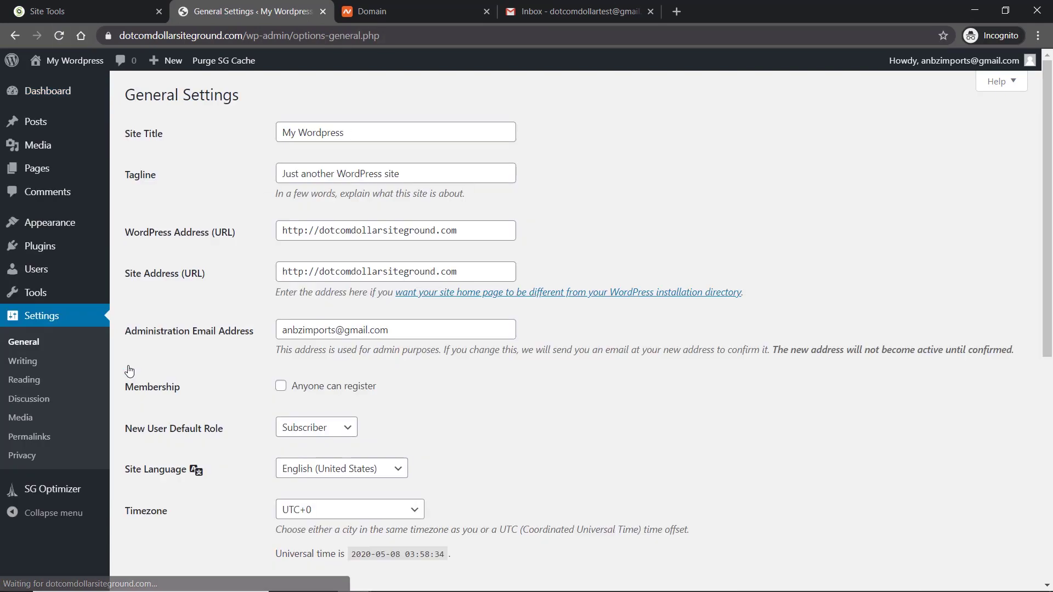
click(306, 232)
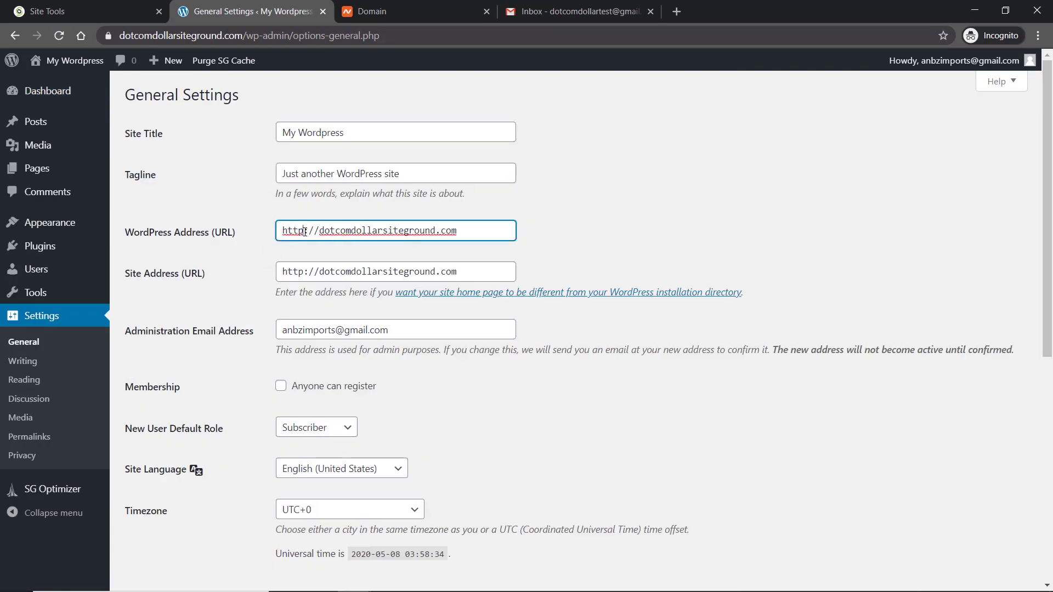
text(s)
click(306, 271)
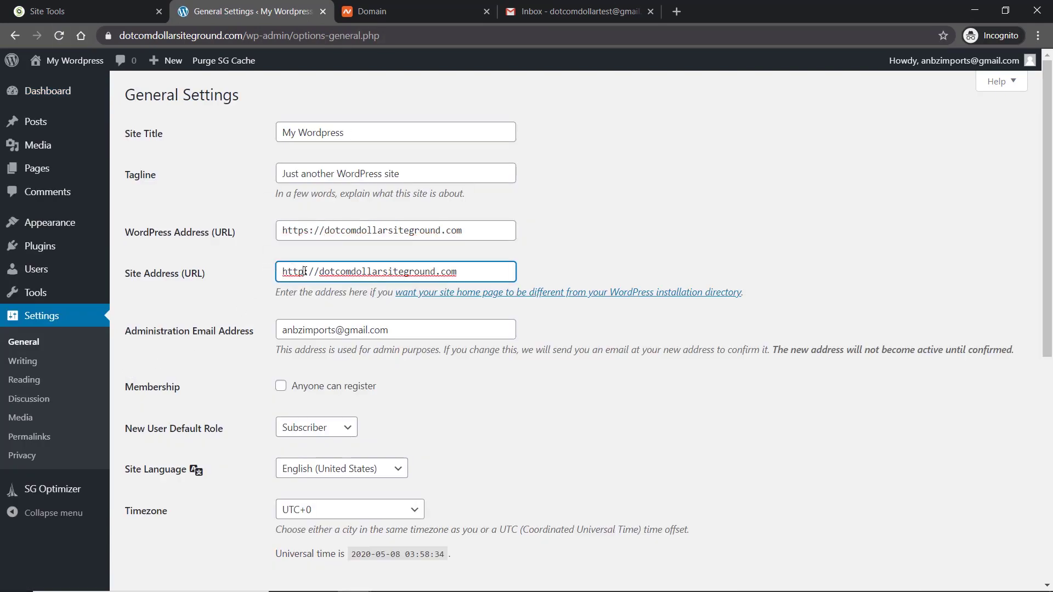
text(s)
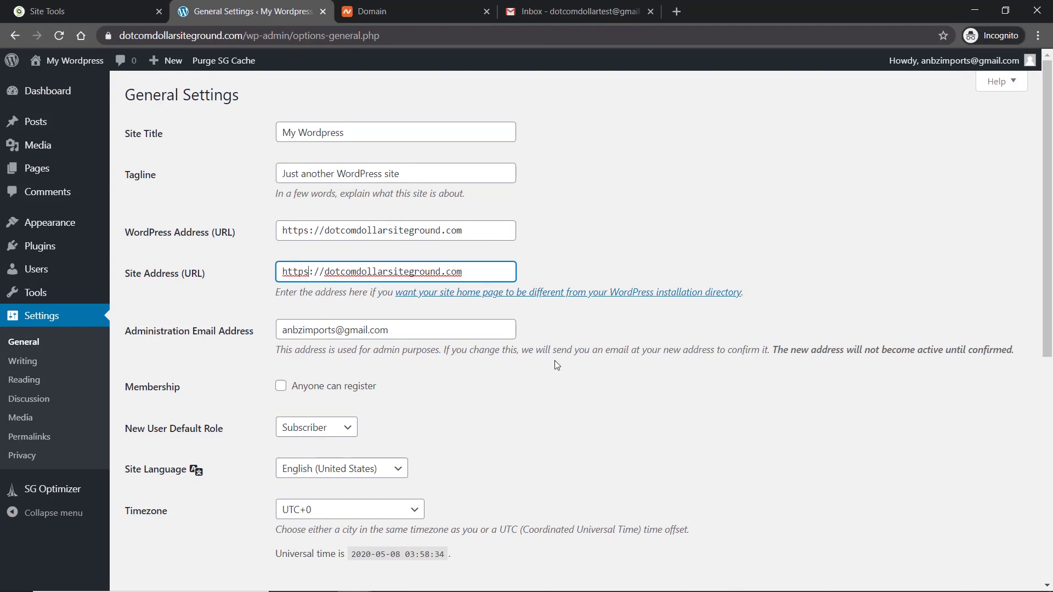
scroll(555, 360, down, 7)
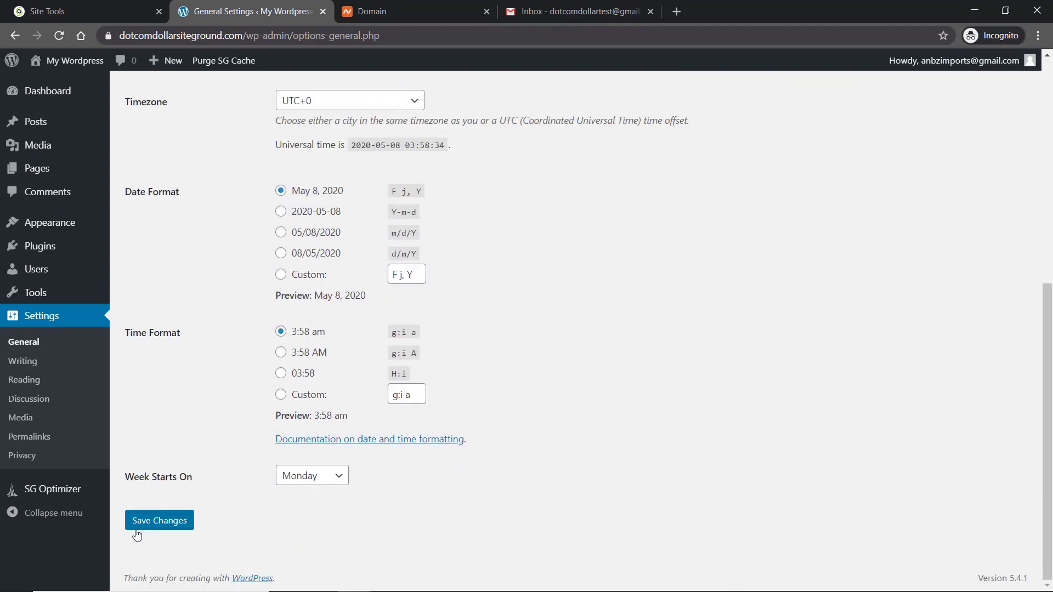
click(157, 527)
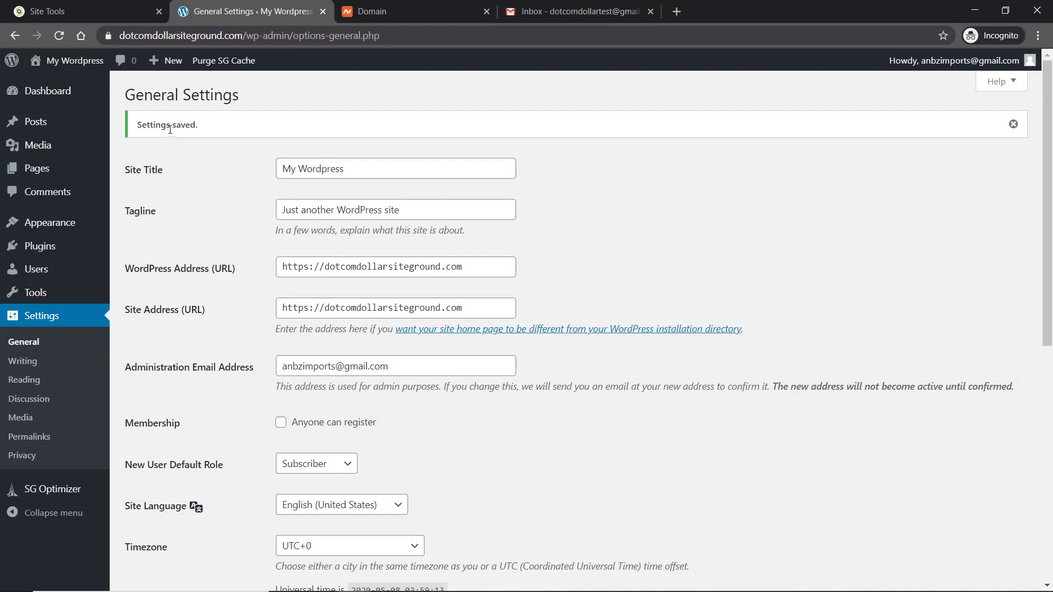
Return to the WordPress dashboard and visit the live site to look over its front page
click(46, 93)
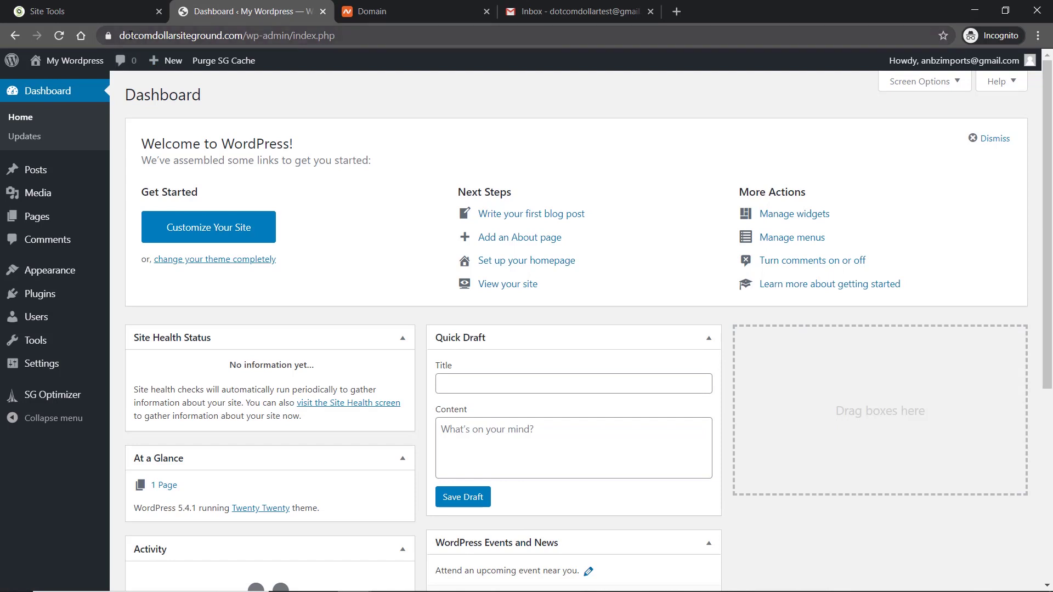
click(127, 35)
click(125, 34)
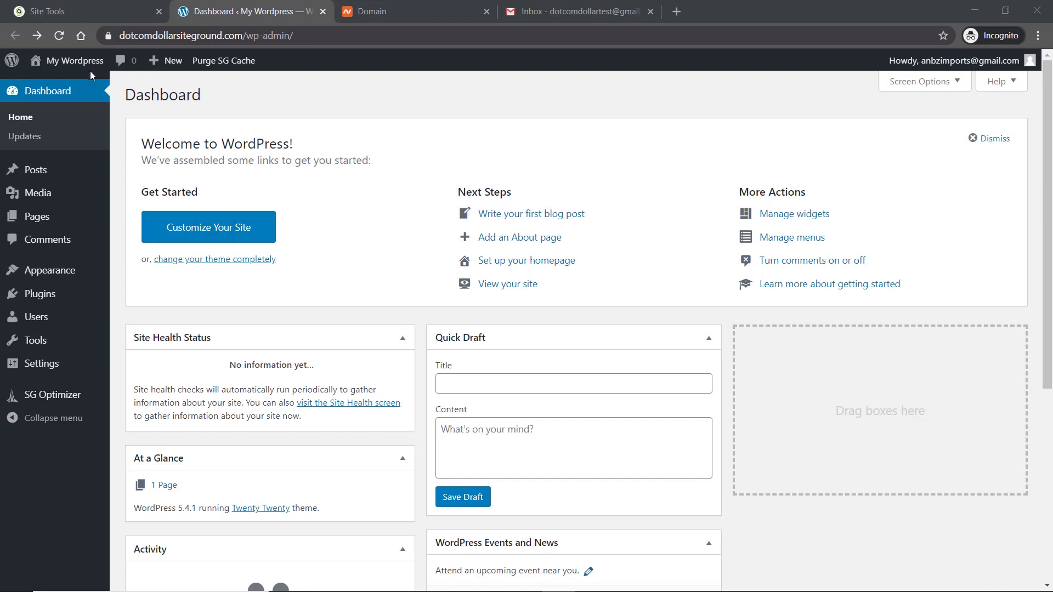
mouse_move(86, 62)
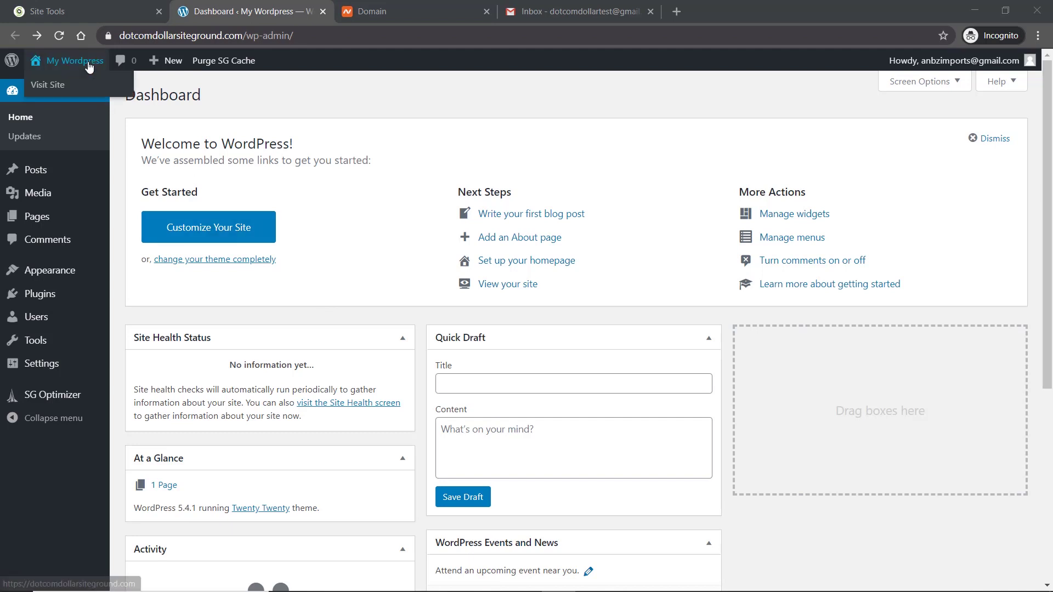
click(54, 86)
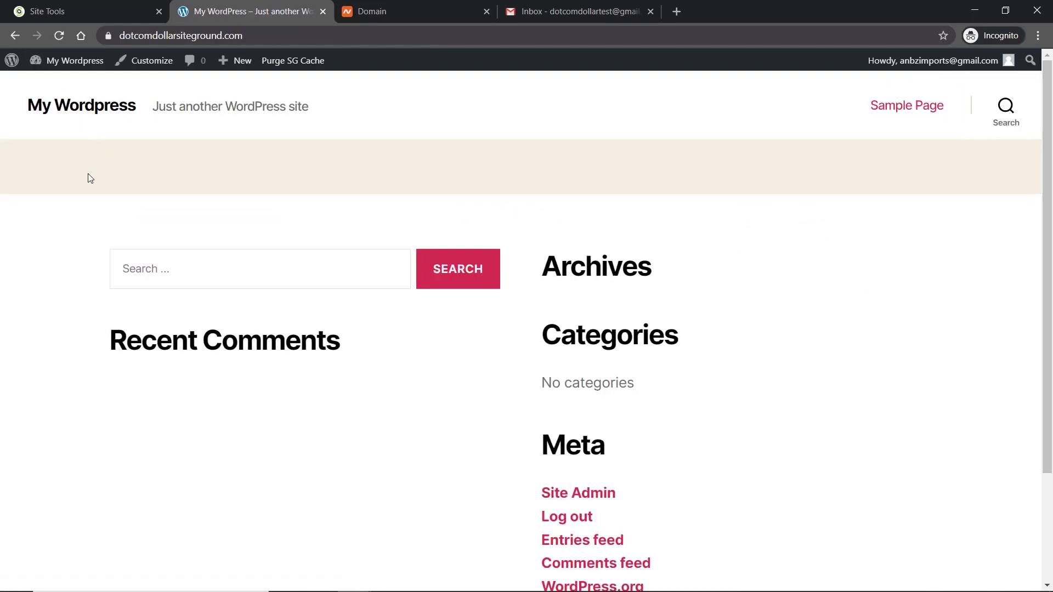
scroll(120, 172, down, 3)
scroll(126, 200, up, 3)
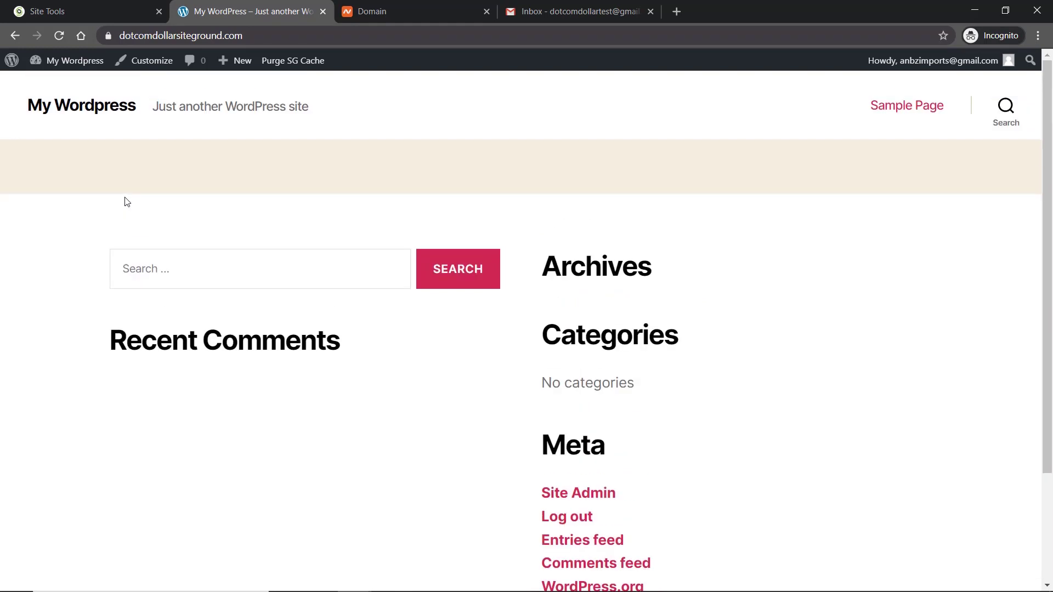